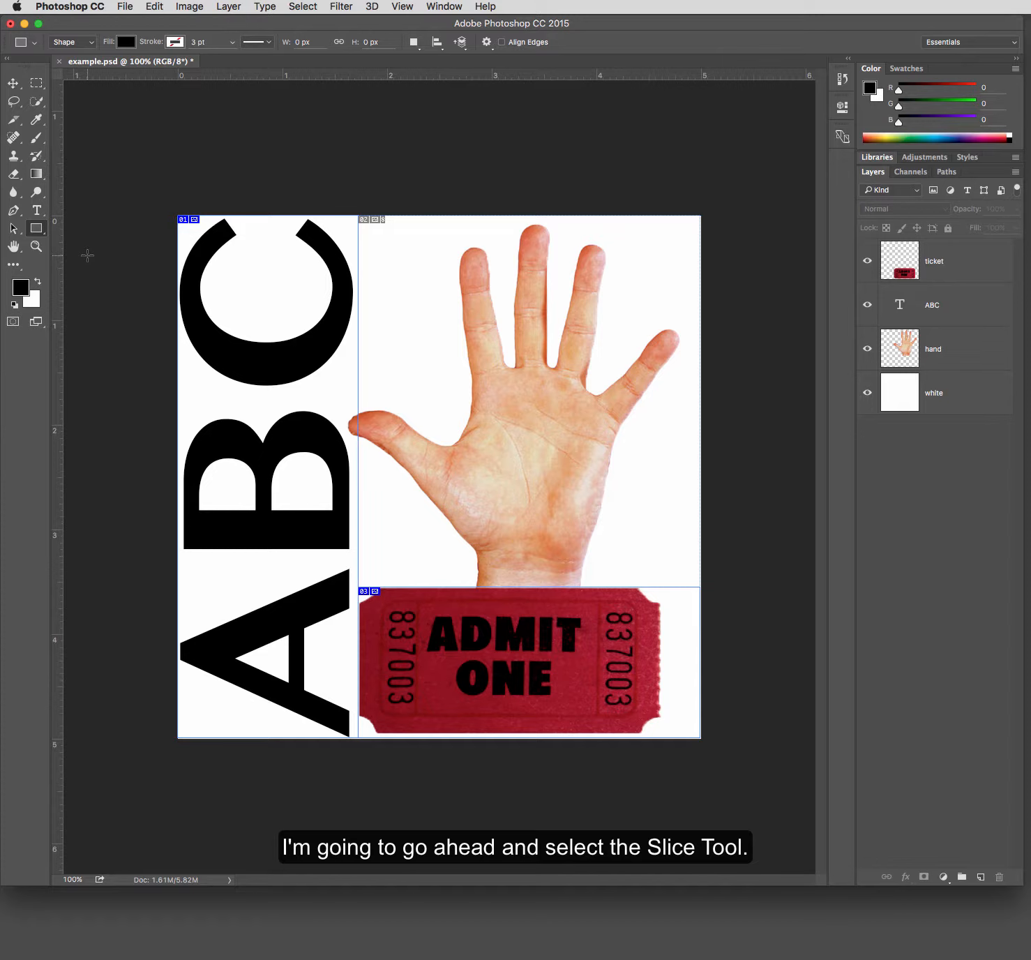
- Draw a user slice around the C letter in the image's top-left corner with the Slice Tool
{"action": "left_click", "coordinate": [22, 126]}
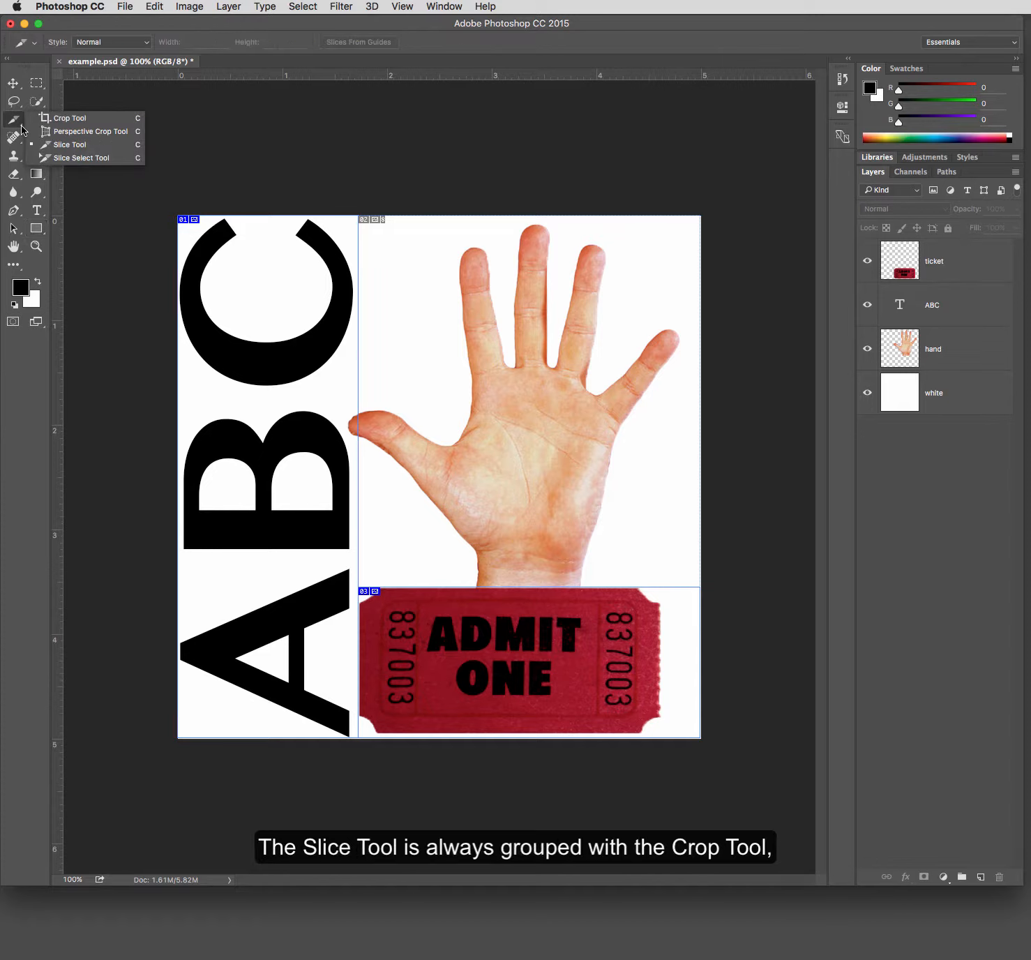
{"action": "left_click", "coordinate": [115, 149]}
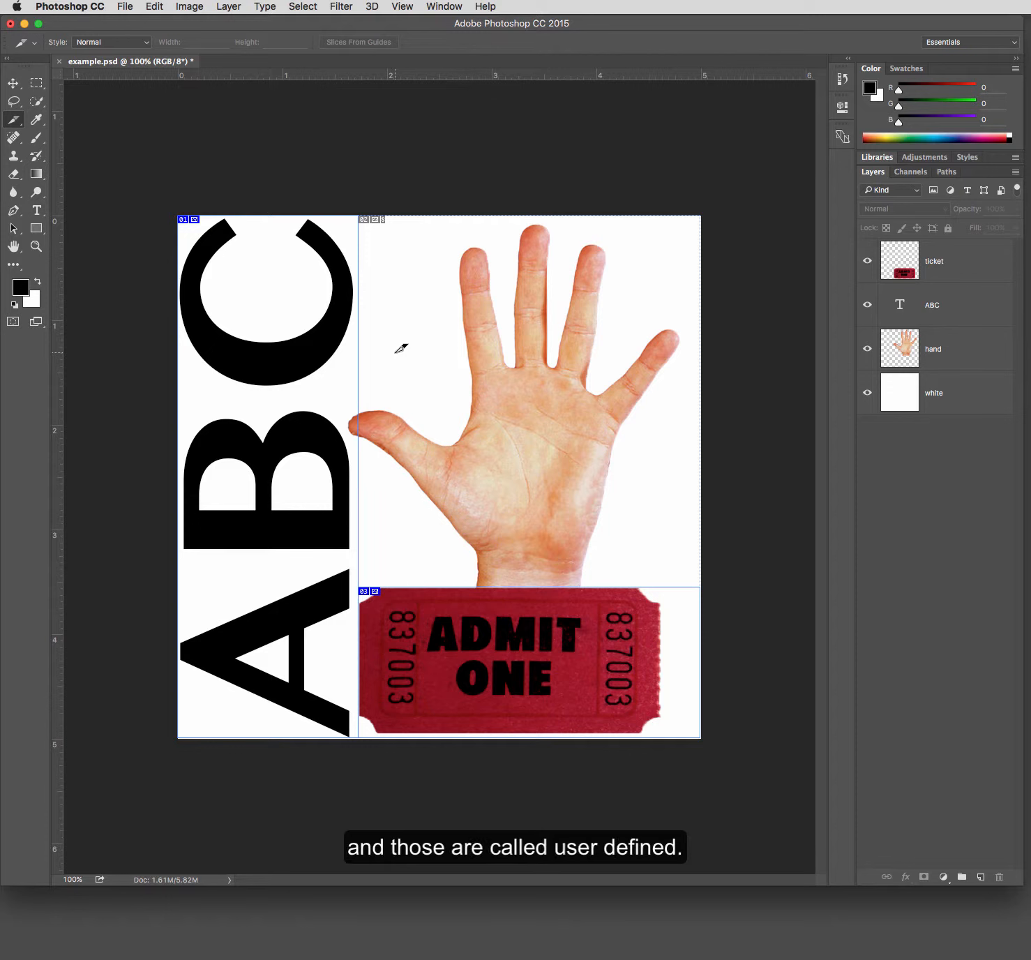
{"action": "left_click_drag", "start_coordinate": [192, 393], "coordinate": [363, 207]}
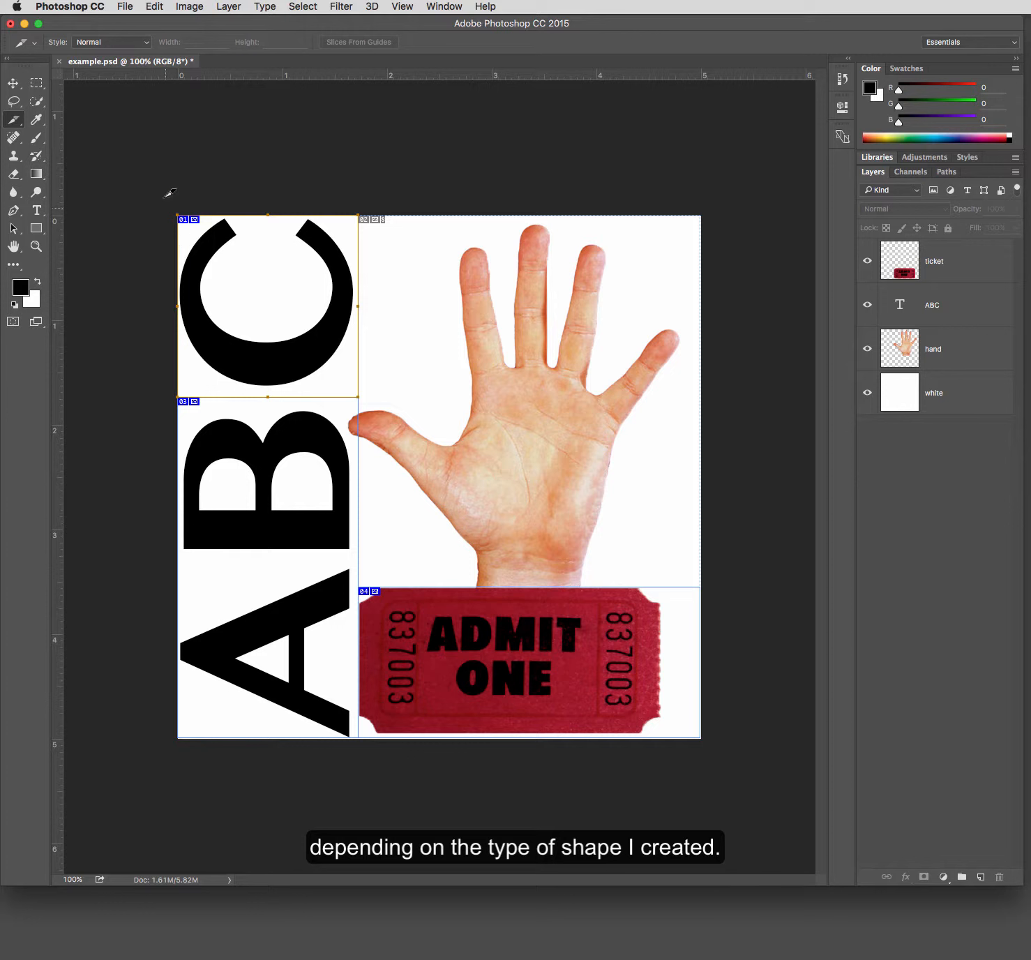
- Select the user slices with the Slice Select Tool and delete them all
{"action": "left_click", "coordinate": [21, 127]}
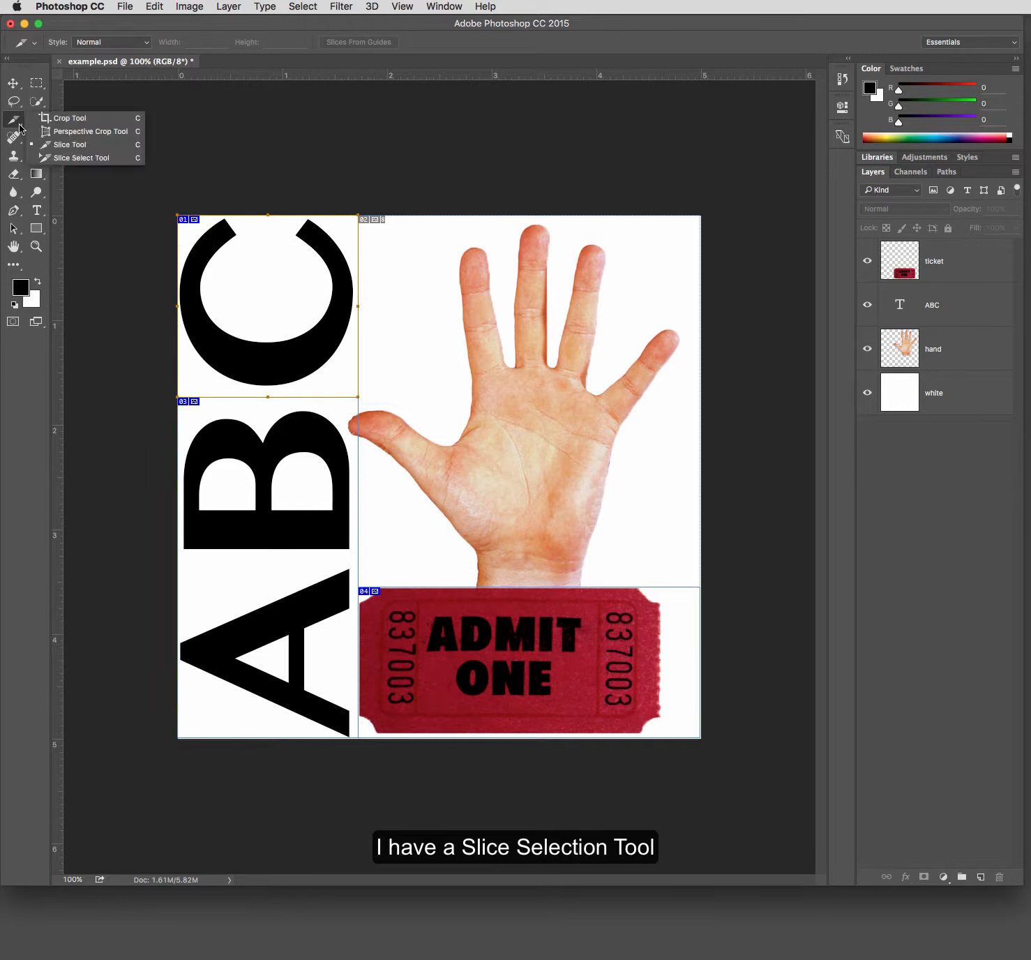
{"action": "left_click", "coordinate": [71, 161]}
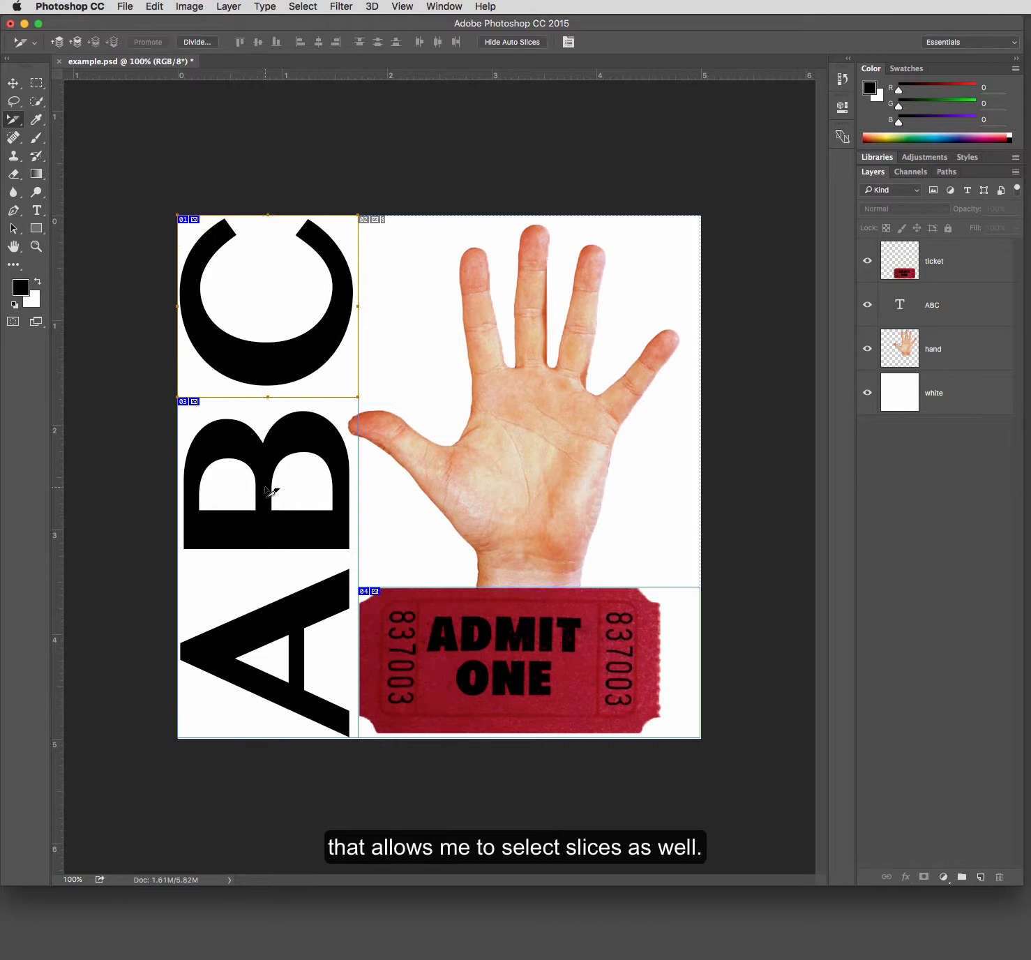
{"action": "left_click", "coordinate": [404, 488]}
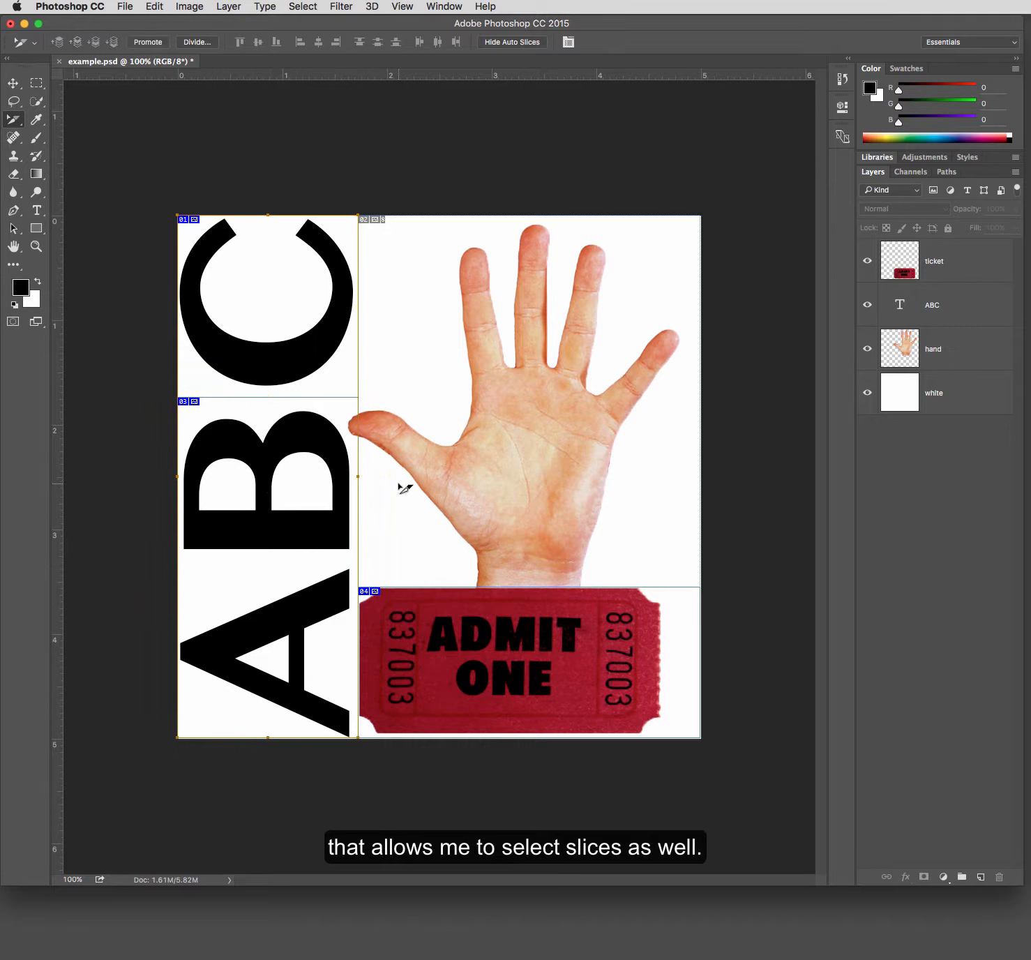
{"action": "left_click", "coordinate": [335, 329]}
{"action": "left_click", "coordinate": [417, 621]}
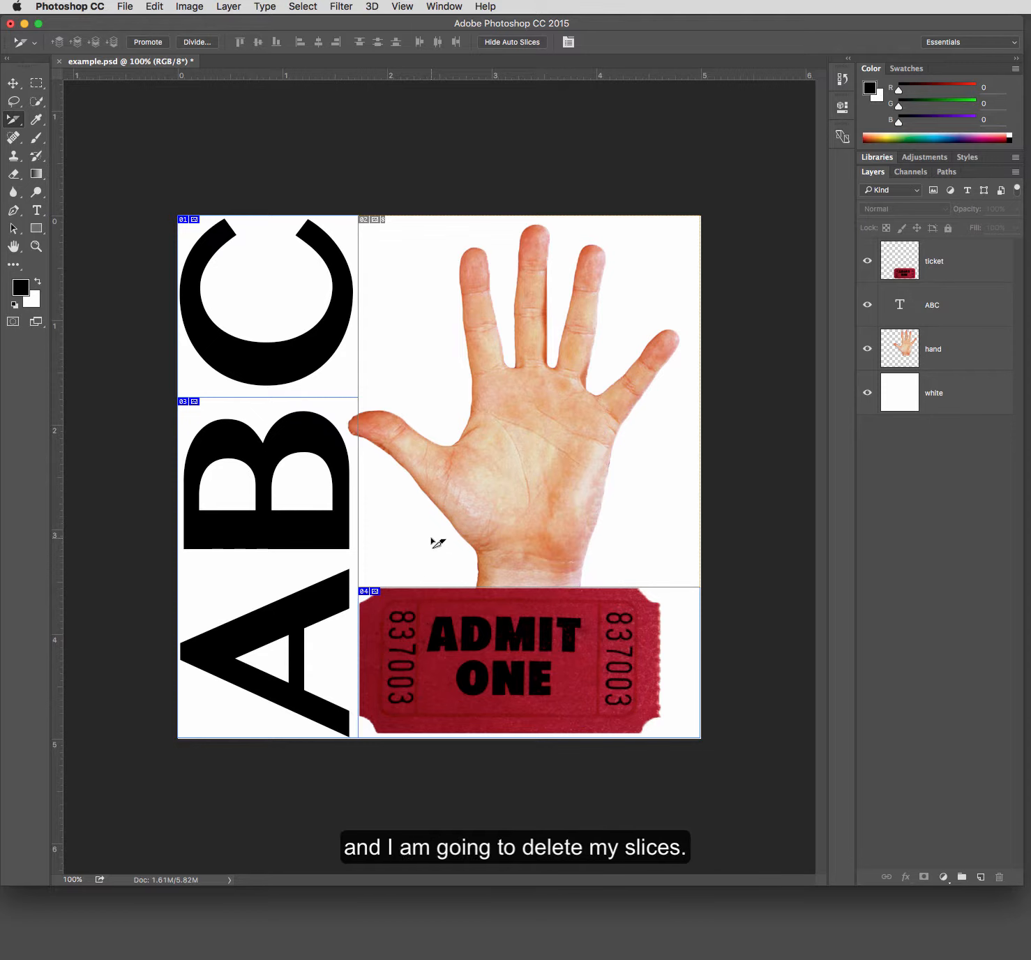
{"action": "left_click", "coordinate": [453, 700]}
{"action": "key", "text": "Delete"}
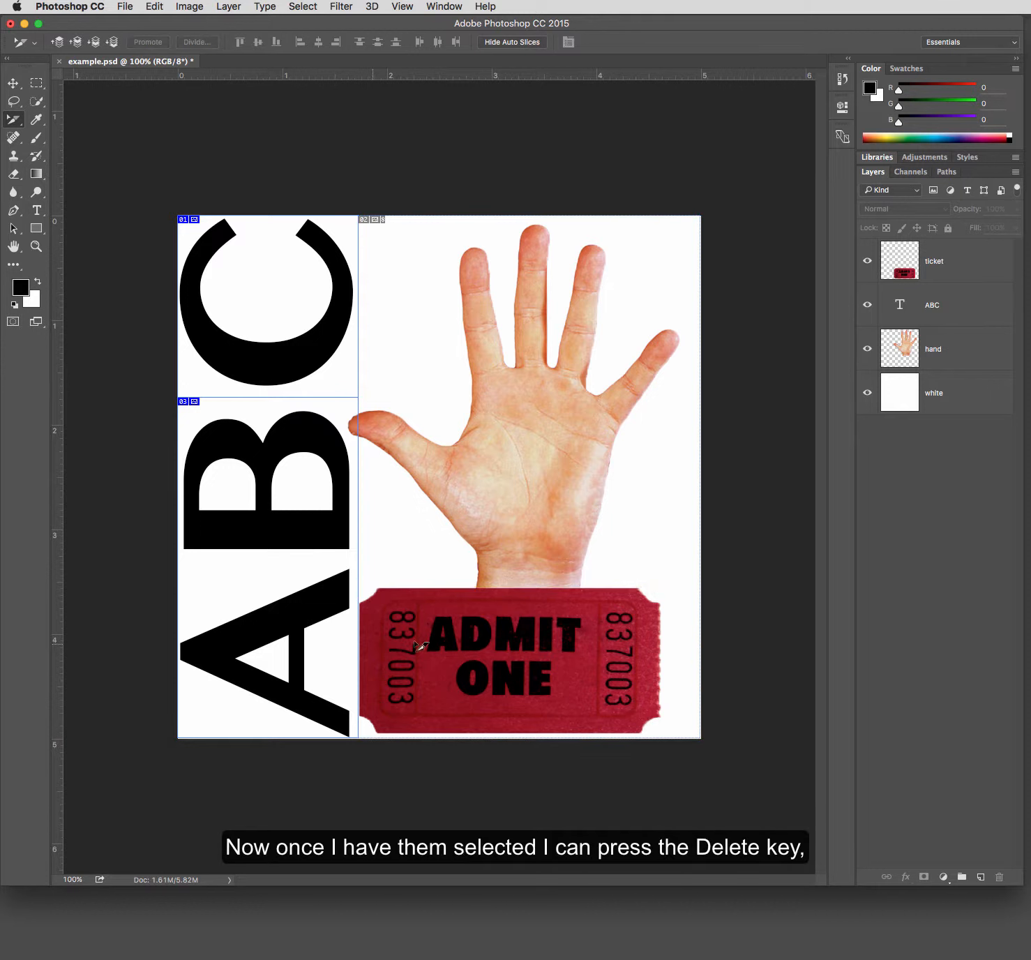
{"action": "left_click", "coordinate": [308, 564]}
{"action": "left_click", "coordinate": [244, 378]}
{"action": "key", "text": "Delete"}
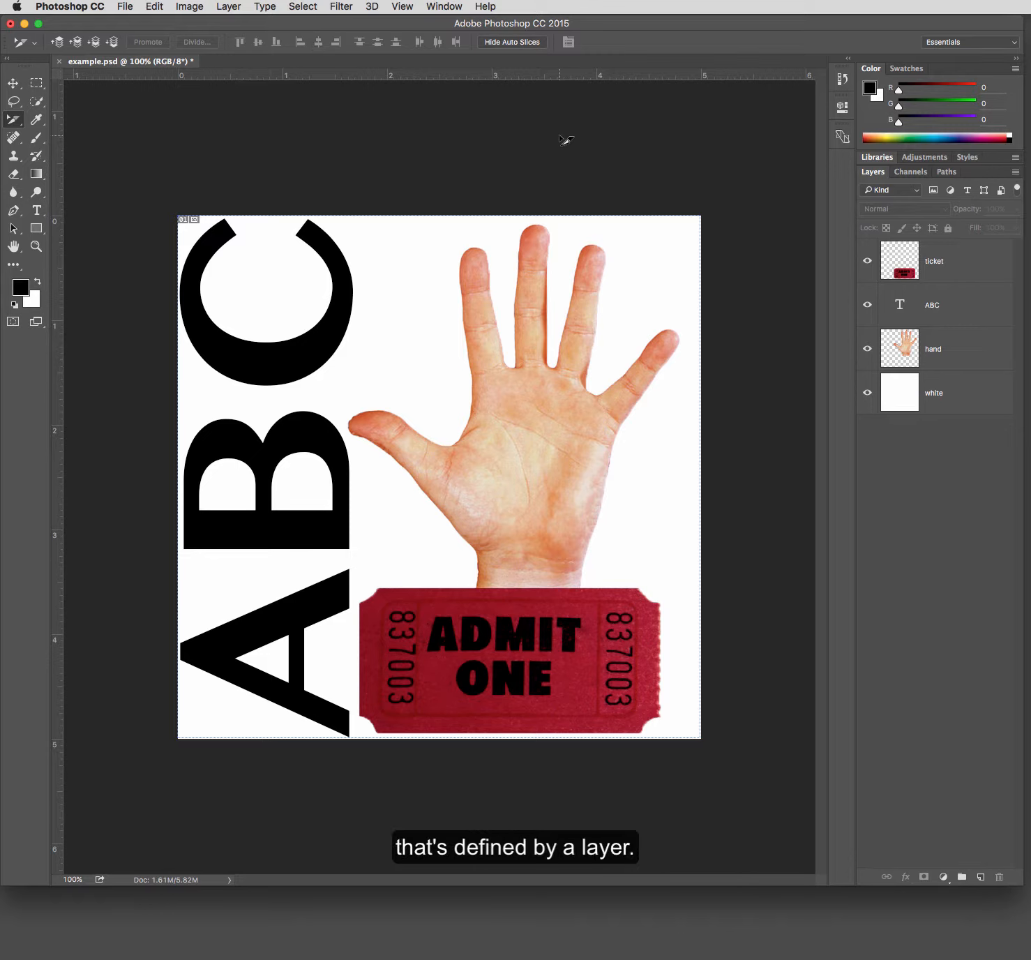
- Select the ticket layer and temporarily hide the layers beneath it, then show them again
{"action": "left_click", "coordinate": [20, 126]}
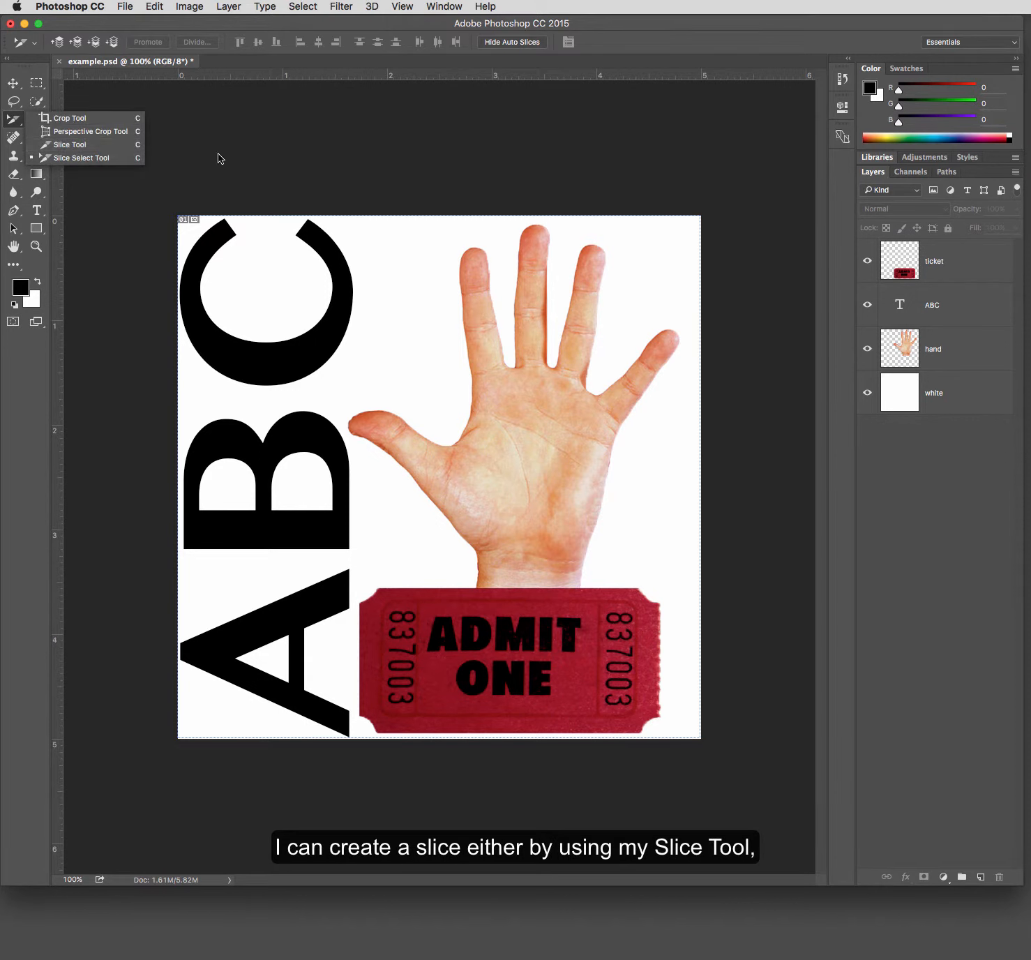
{"action": "left_click", "coordinate": [955, 266]}
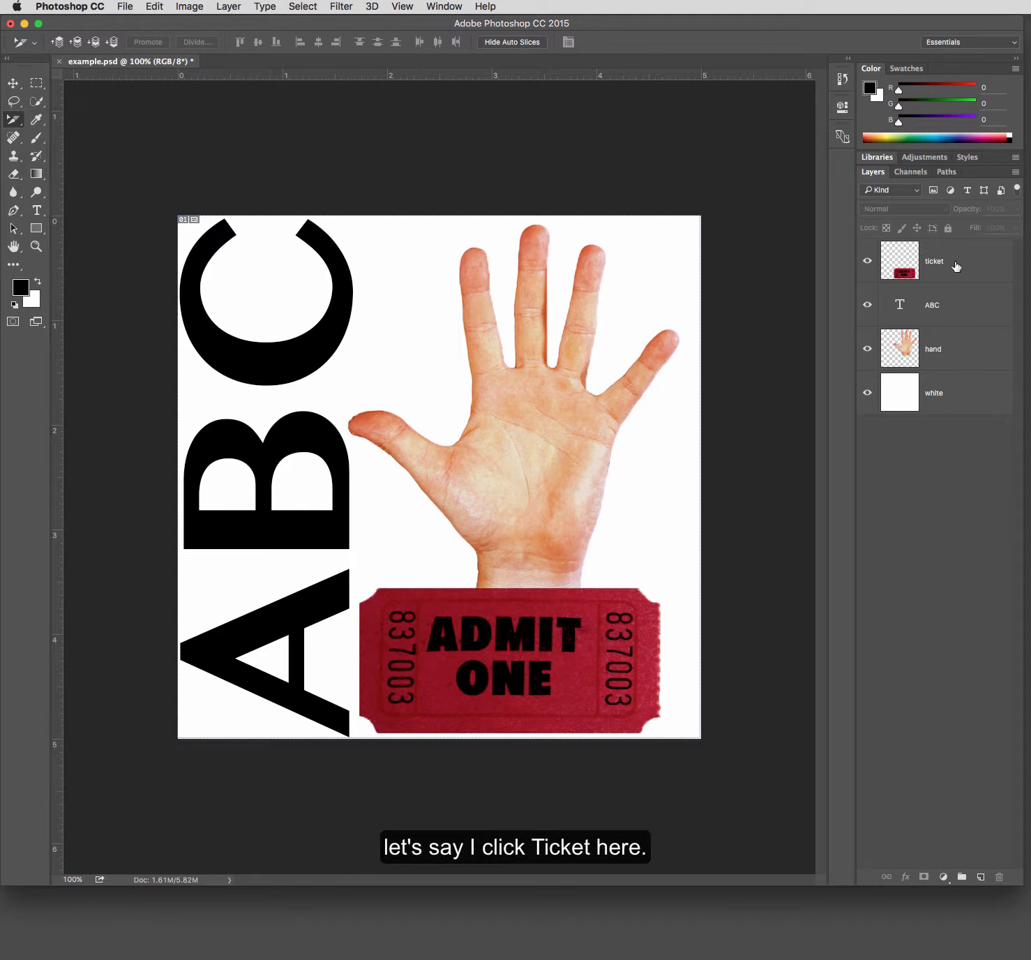
{"action": "left_click", "coordinate": [955, 267]}
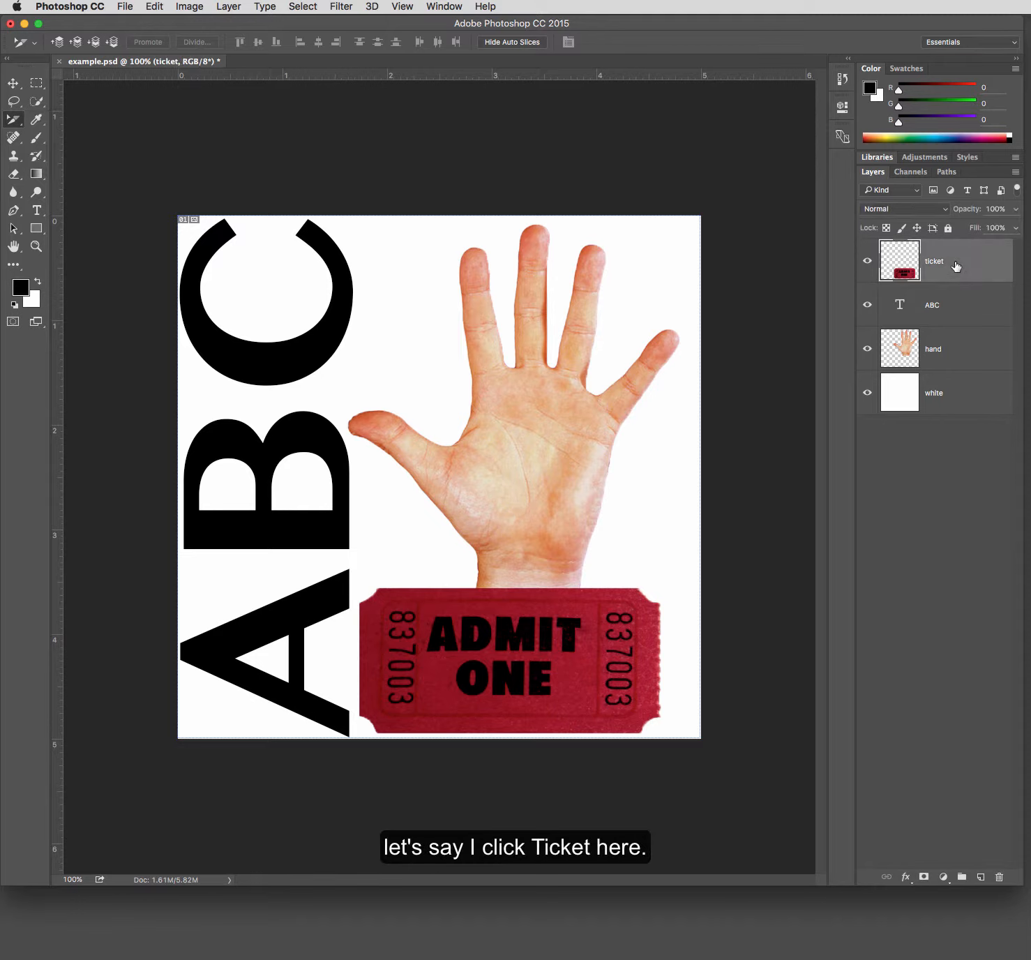
{"action": "left_click_drag", "start_coordinate": [868, 304], "coordinate": [870, 395]}
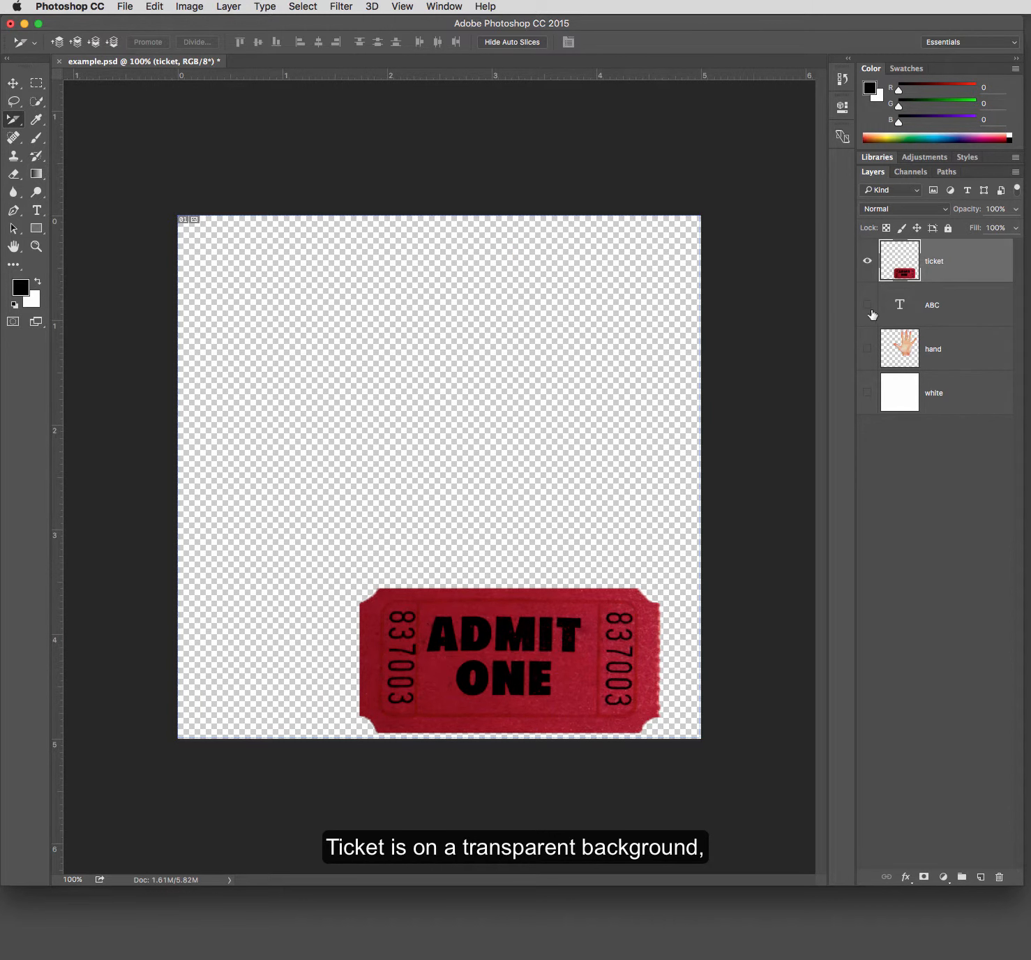
{"action": "left_click_drag", "start_coordinate": [870, 307], "coordinate": [868, 393]}
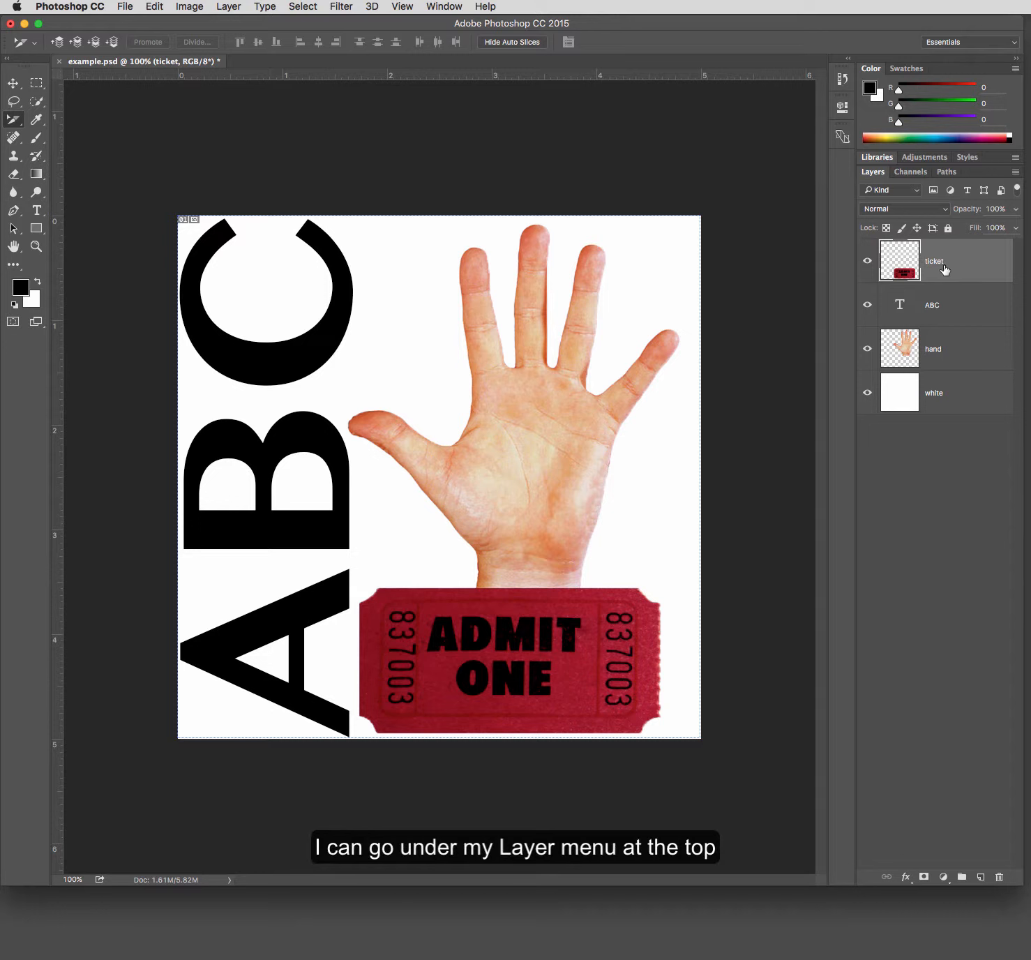
- Create a New Layer Based Slice from the ticket layer
{"action": "left_click", "coordinate": [229, 7]}
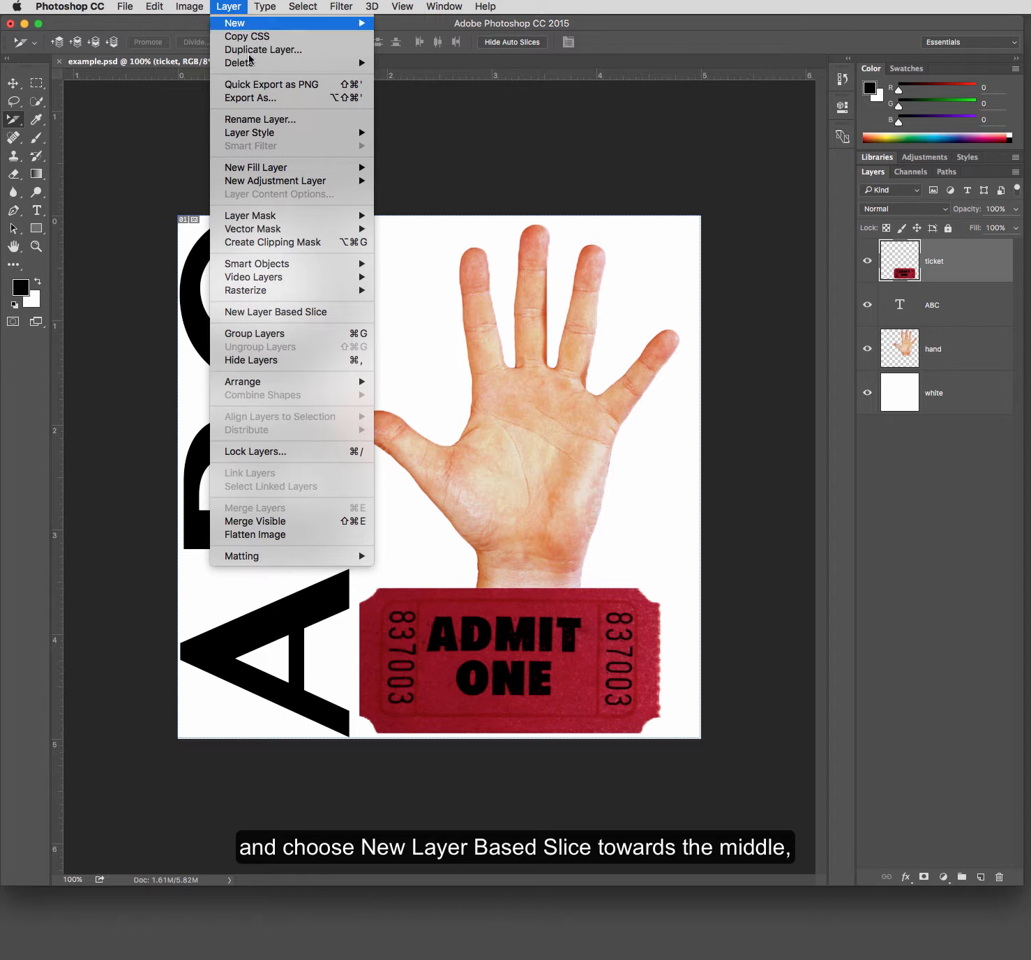
{"action": "left_click", "coordinate": [348, 317]}
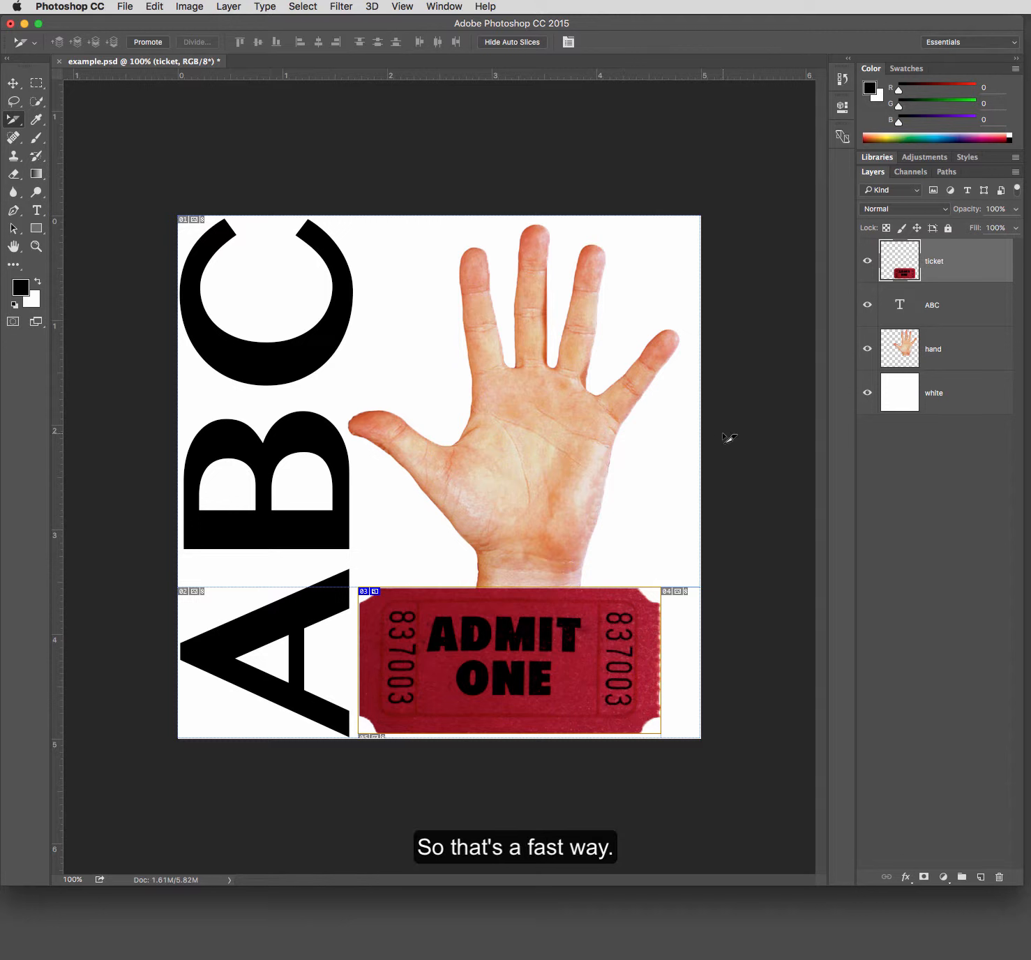
- Move the ticket layer upward and then back down to the bottom edge so its slice follows
{"action": "left_click", "coordinate": [13, 83]}
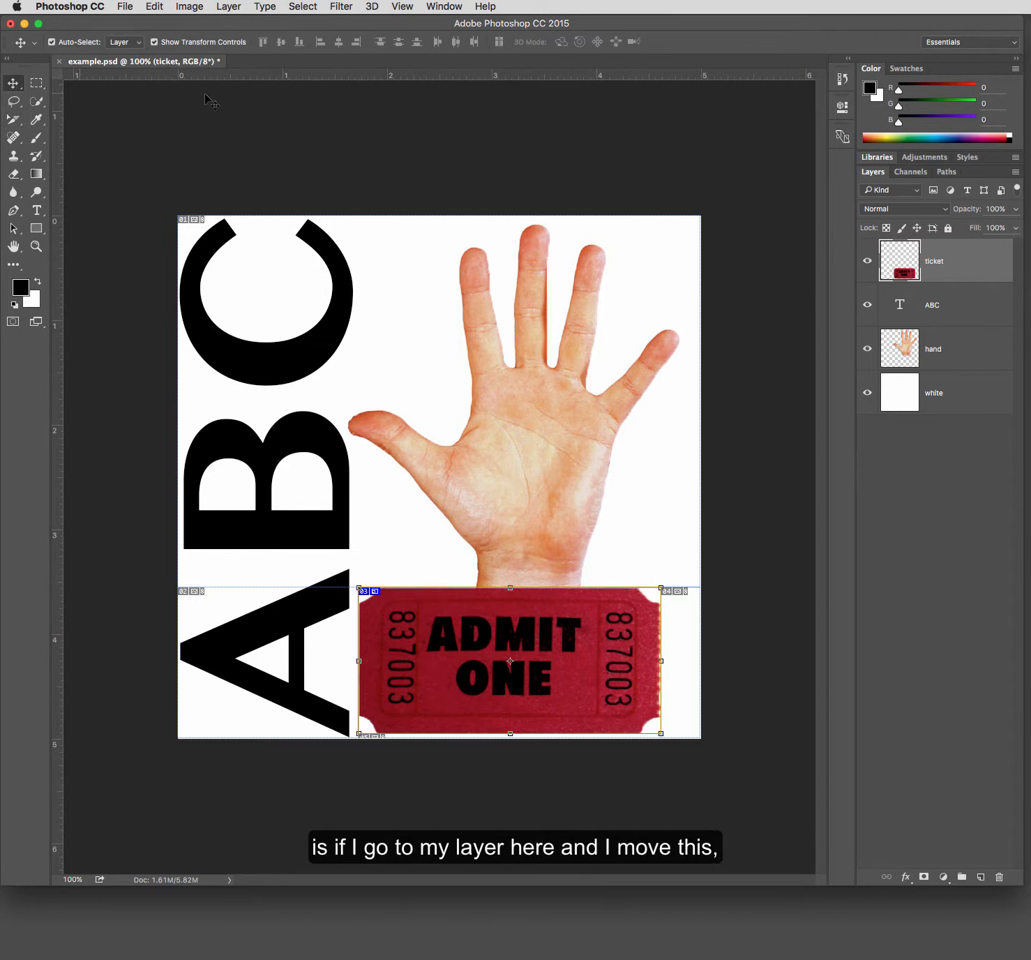
{"action": "left_click_drag", "start_coordinate": [611, 651], "coordinate": [613, 537]}
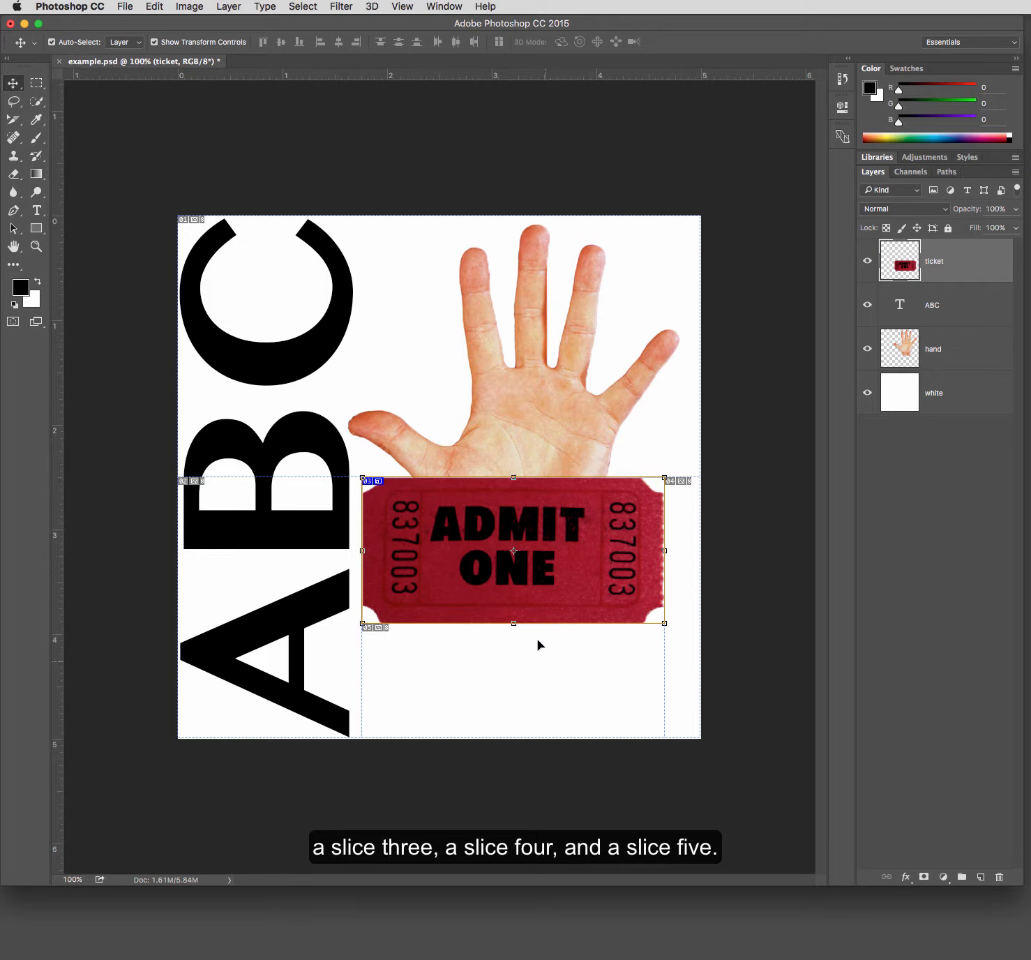
{"action": "left_click_drag", "start_coordinate": [491, 567], "coordinate": [487, 679]}
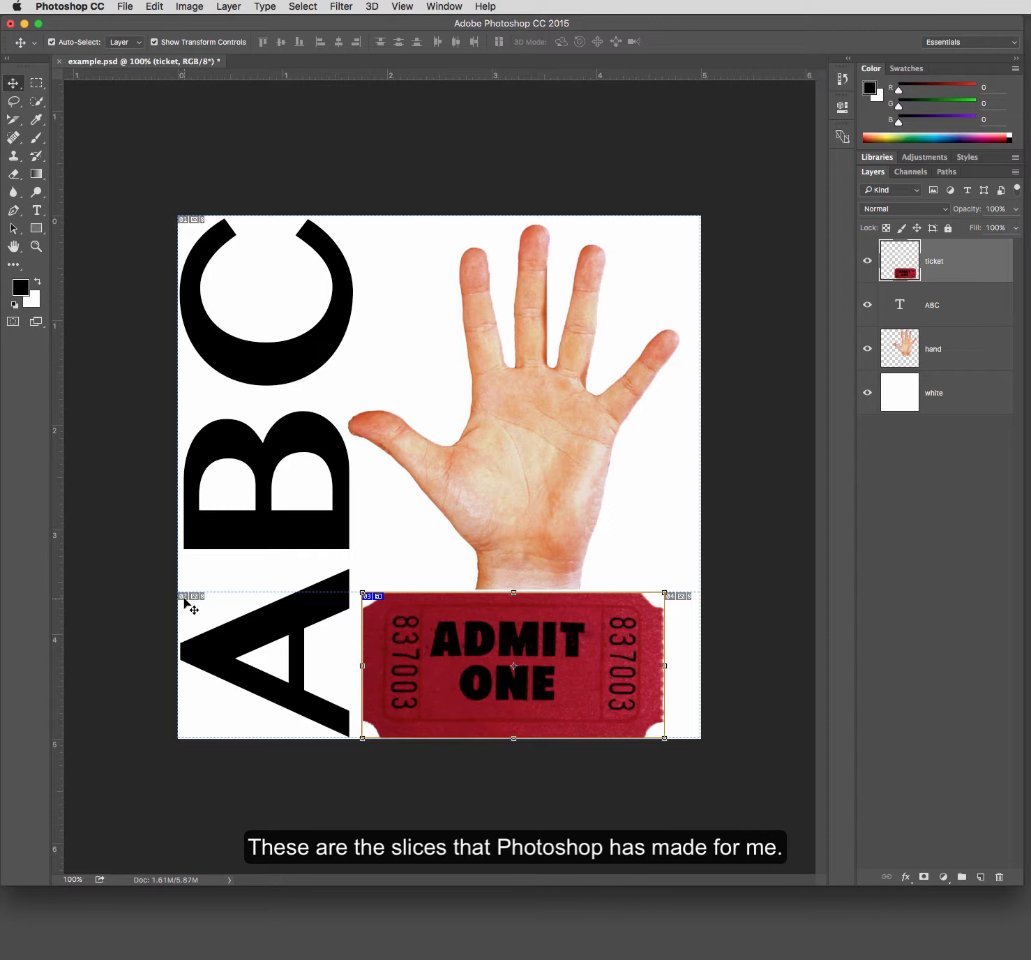
- Draw a user slice around the C letter in the top-left corner with the Slice Tool
{"action": "left_click", "coordinate": [12, 121]}
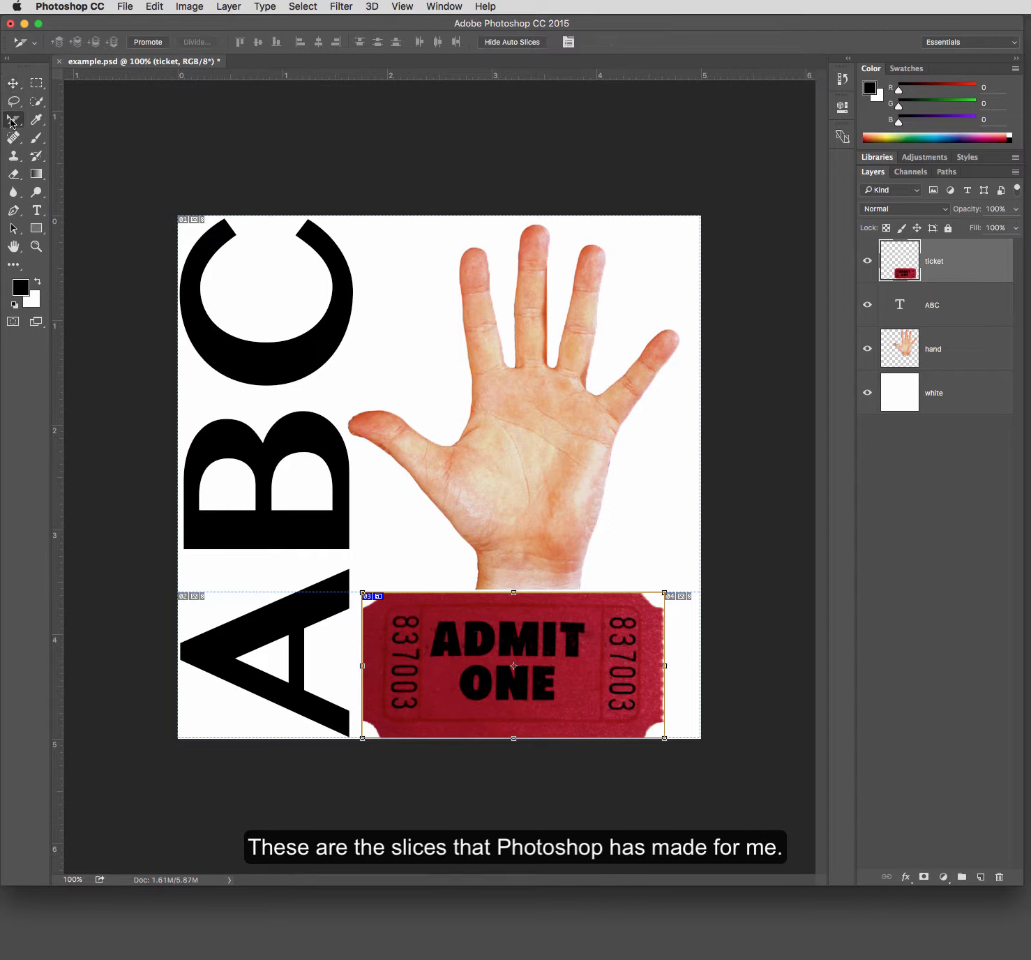
{"action": "left_click", "coordinate": [12, 121]}
{"action": "left_click", "coordinate": [71, 146]}
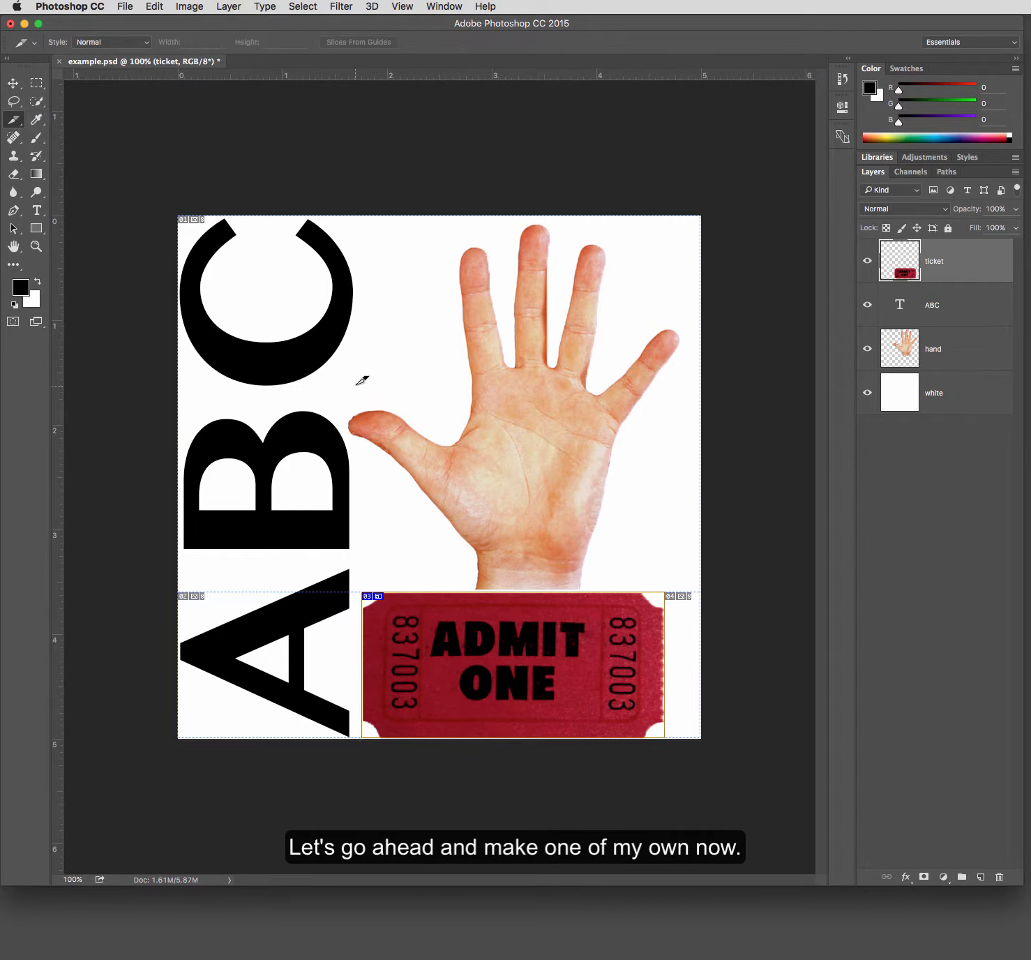
{"action": "left_click_drag", "start_coordinate": [362, 397], "coordinate": [184, 211]}
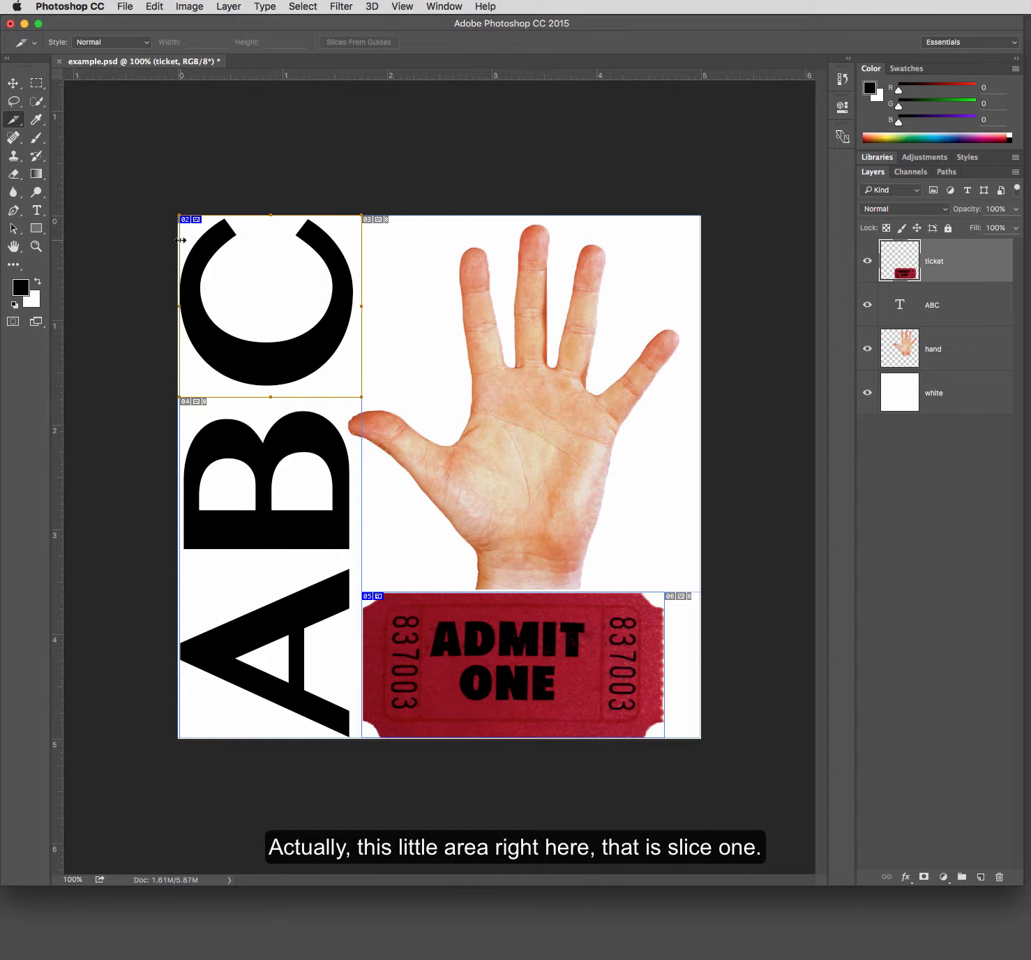
{"action": "left_click_drag", "start_coordinate": [180, 240], "coordinate": [178, 240]}
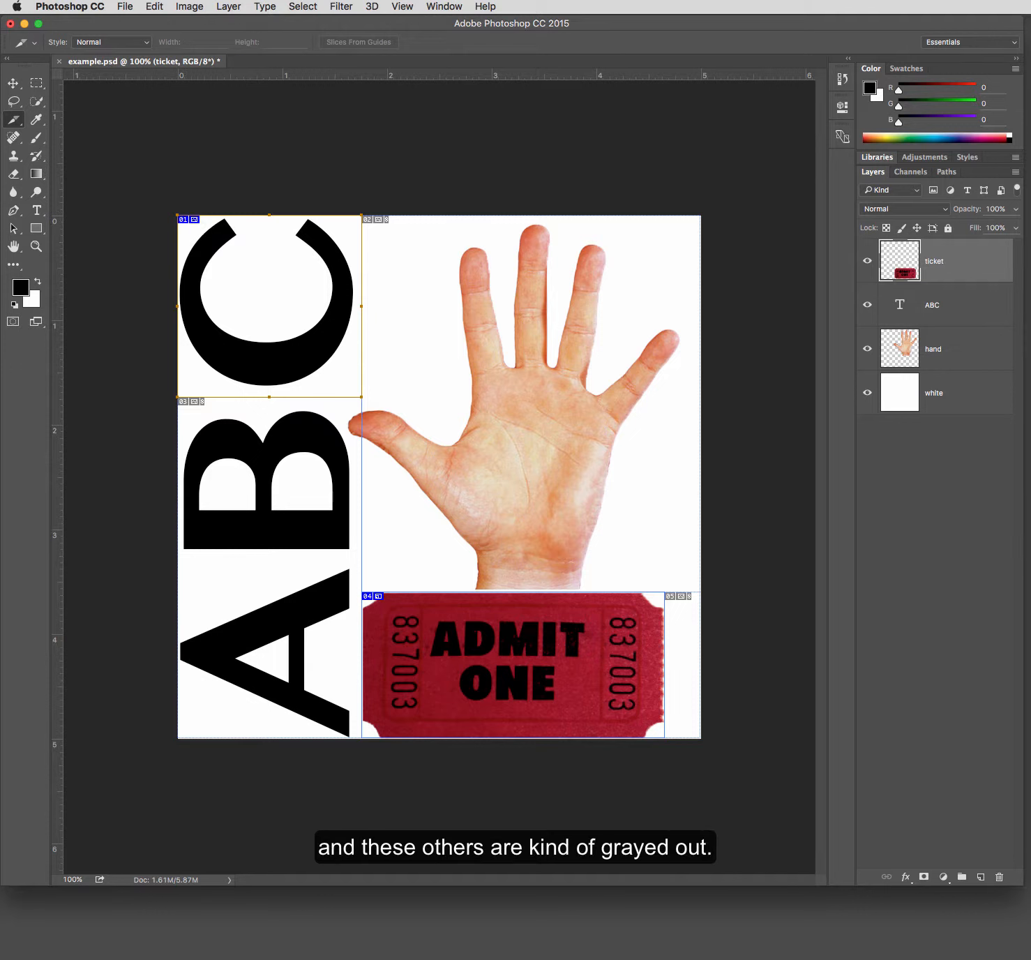
- Open the Slice Options for the hand slice using the Slice Select Tool
{"action": "left_click", "coordinate": [19, 118]}
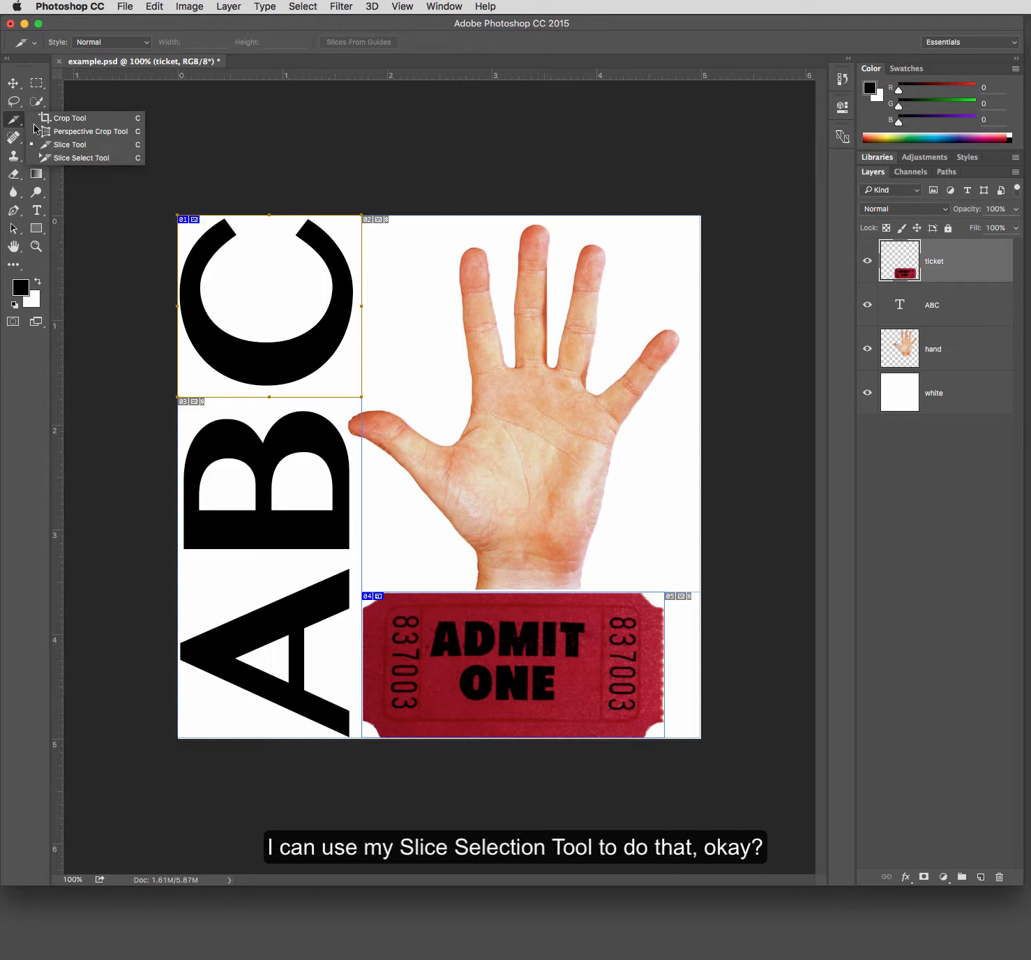
{"action": "left_click", "coordinate": [63, 157]}
{"action": "left_click", "coordinate": [264, 492]}
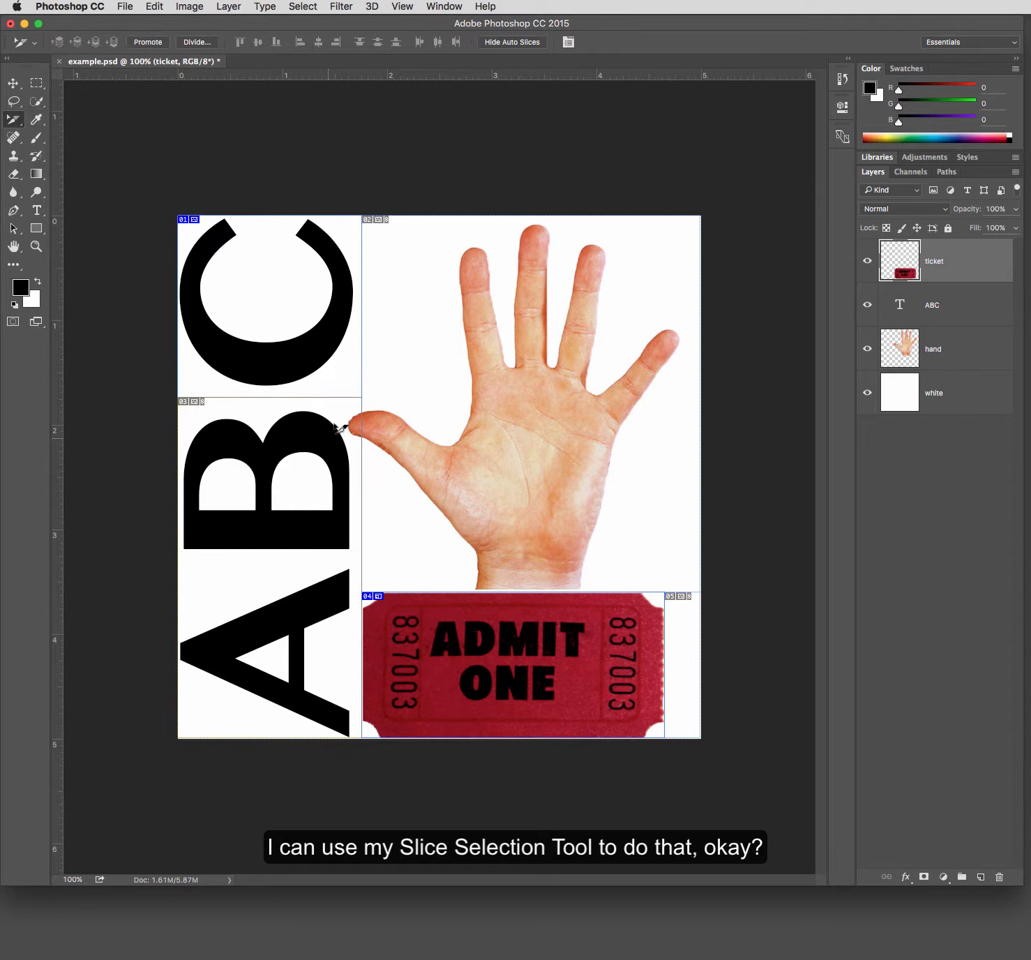
{"action": "double_click", "coordinate": [376, 222]}
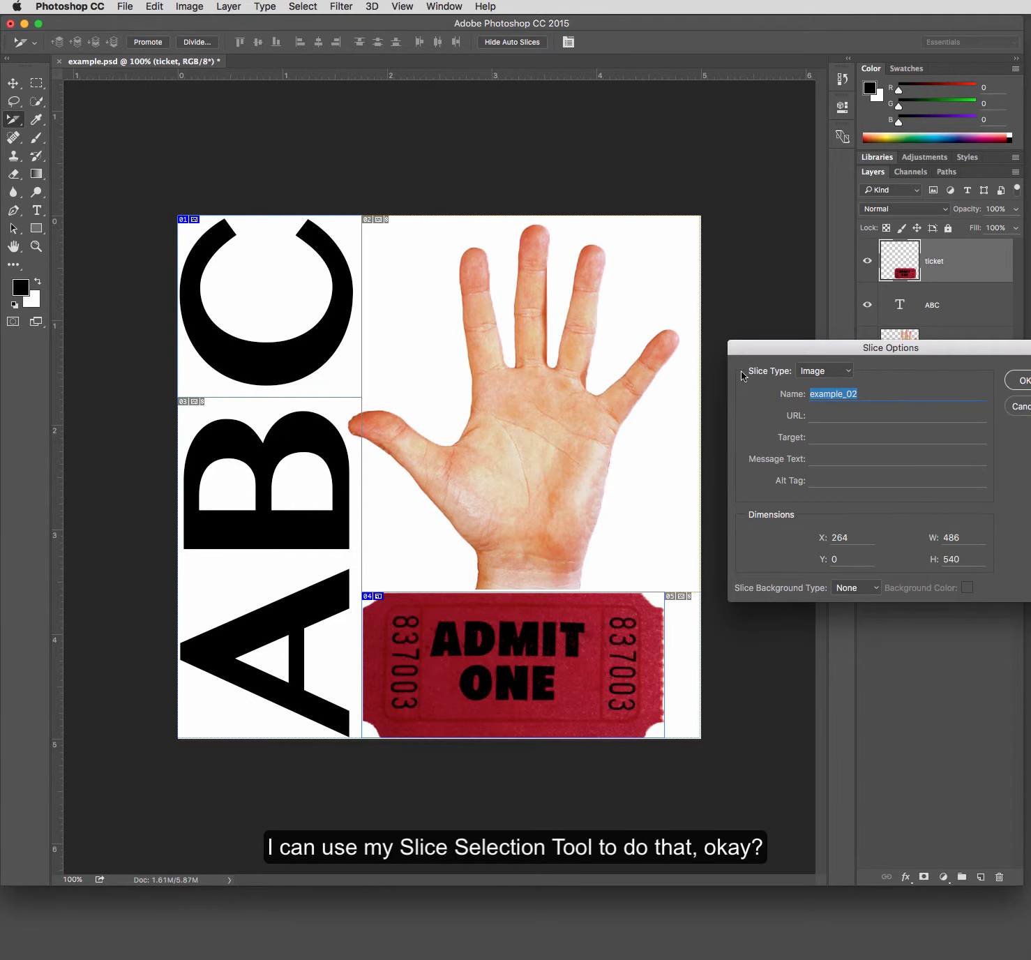
{"action": "left_click_drag", "start_coordinate": [783, 351], "coordinate": [474, 292]}
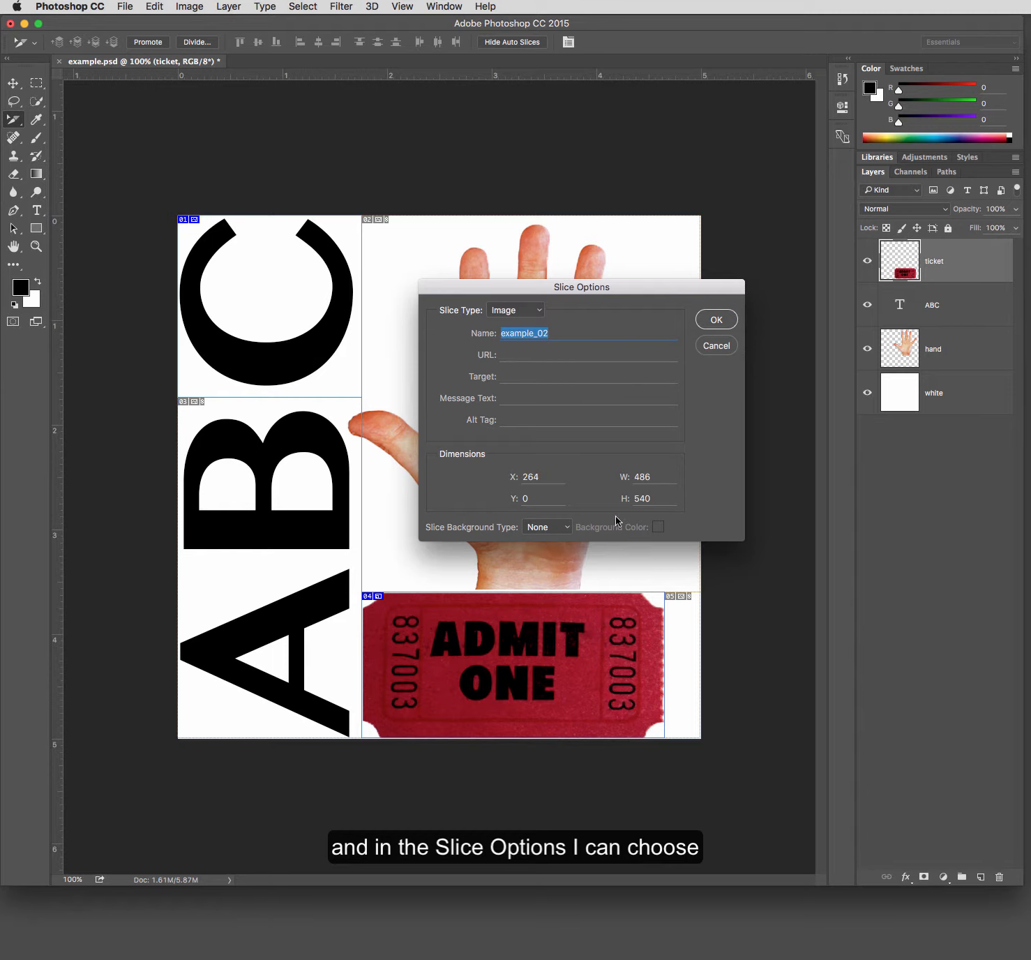
- Switch the slice type to No Image and back to Image
{"action": "left_click", "coordinate": [539, 309]}
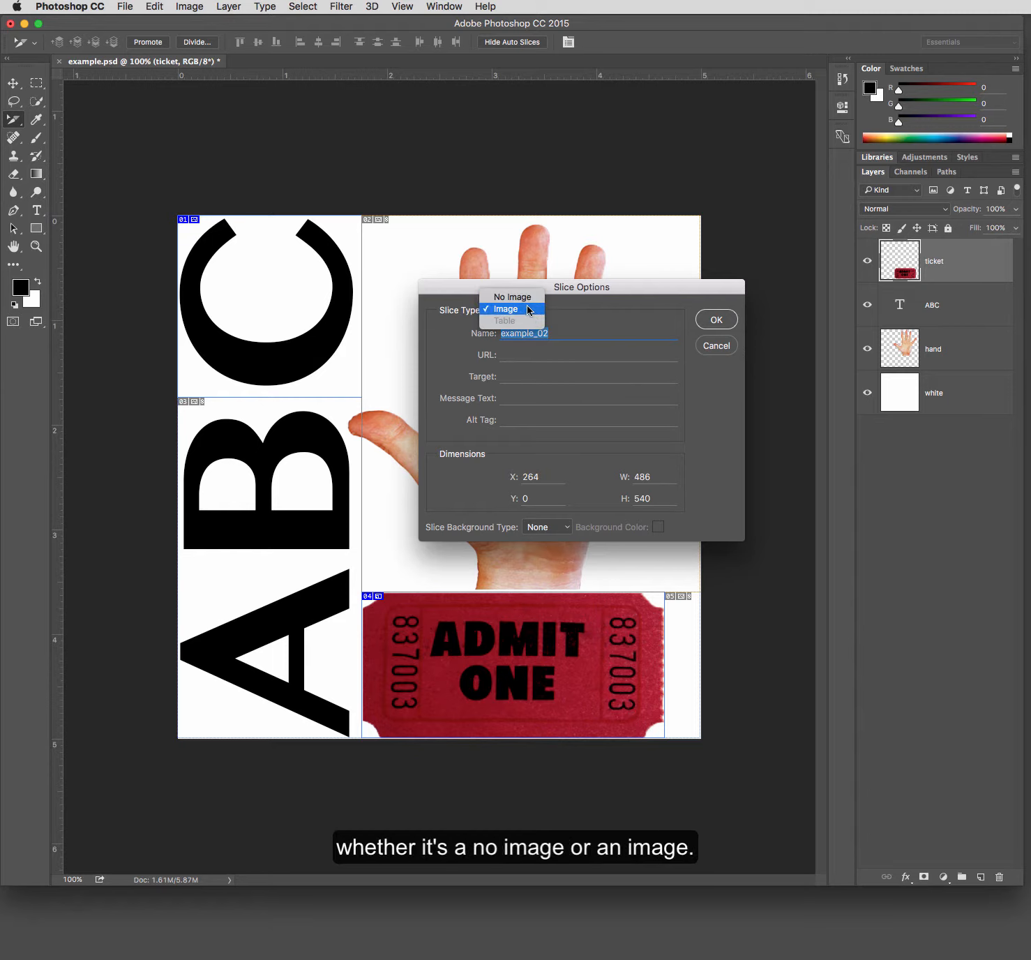
{"action": "left_click", "coordinate": [528, 298]}
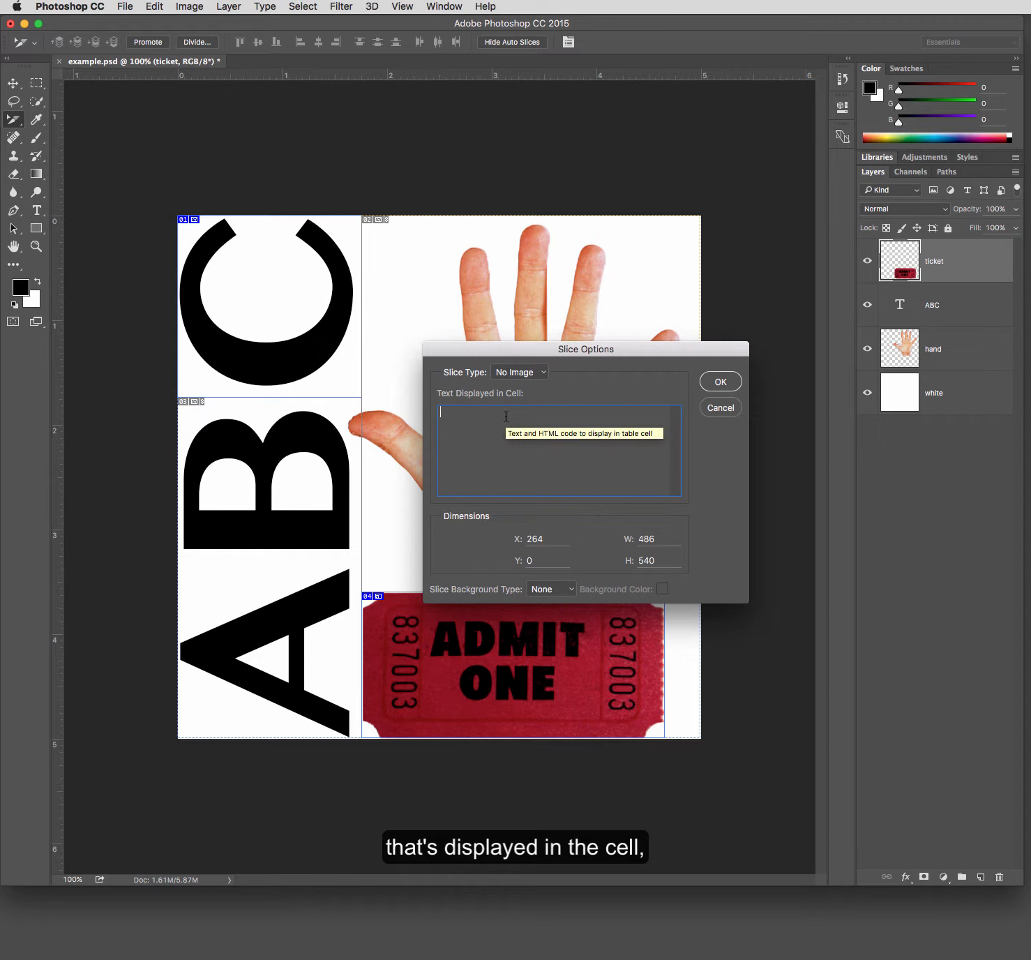
{"action": "left_click", "coordinate": [535, 378]}
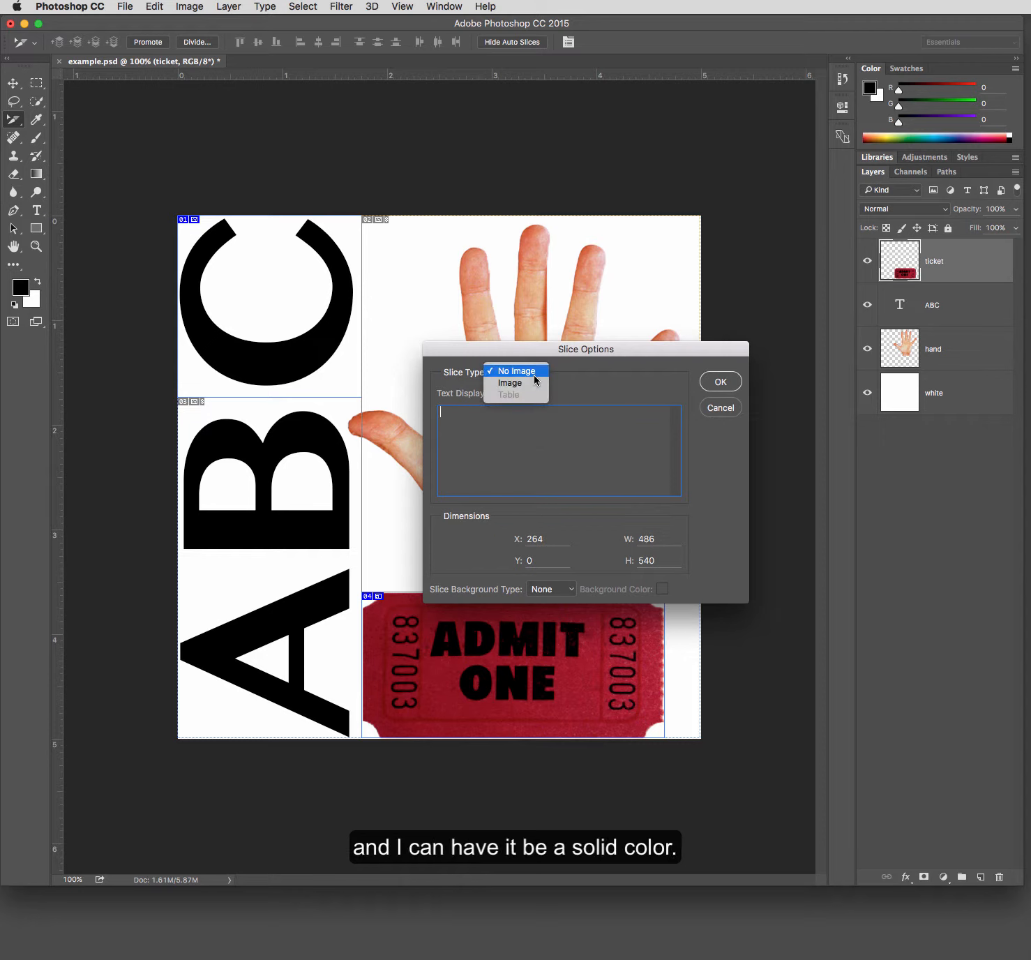
{"action": "left_click", "coordinate": [529, 385]}
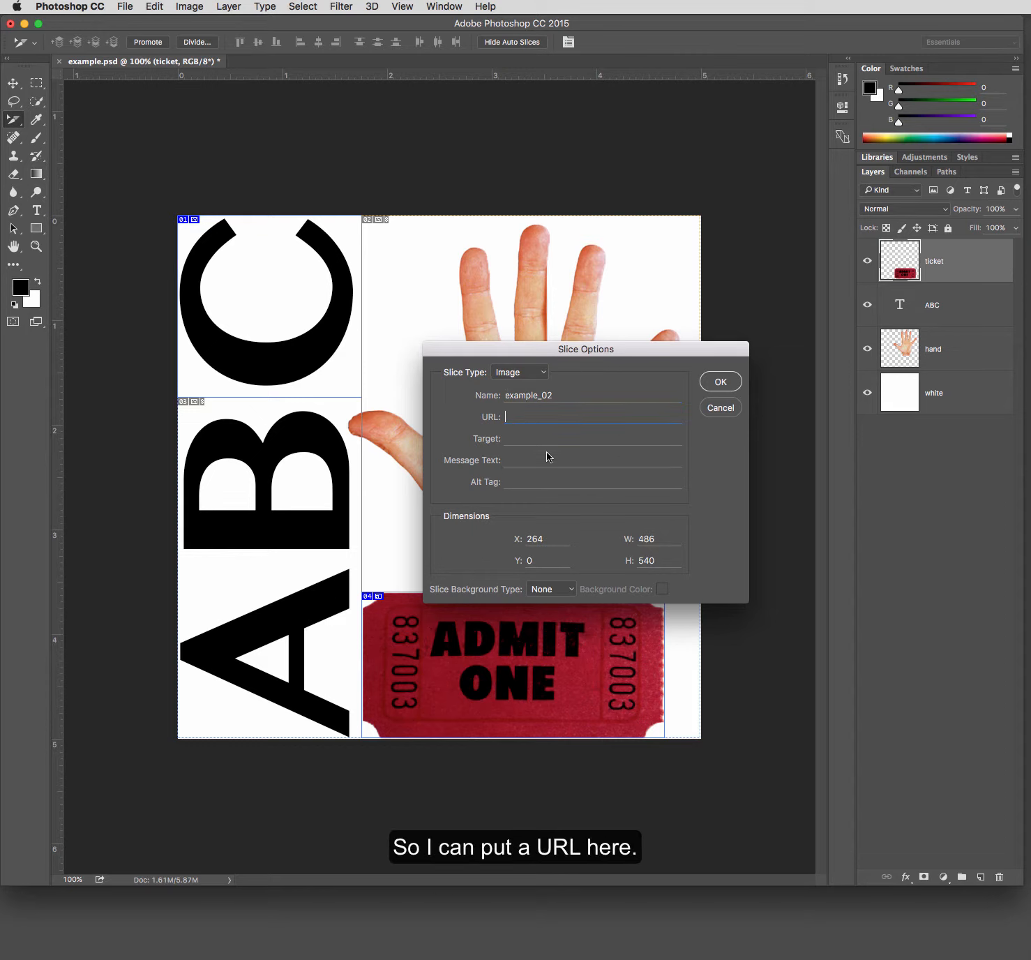
- Name the slice Hand in the Slice Options
{"action": "left_click_drag", "start_coordinate": [559, 398], "coordinate": [464, 394]}
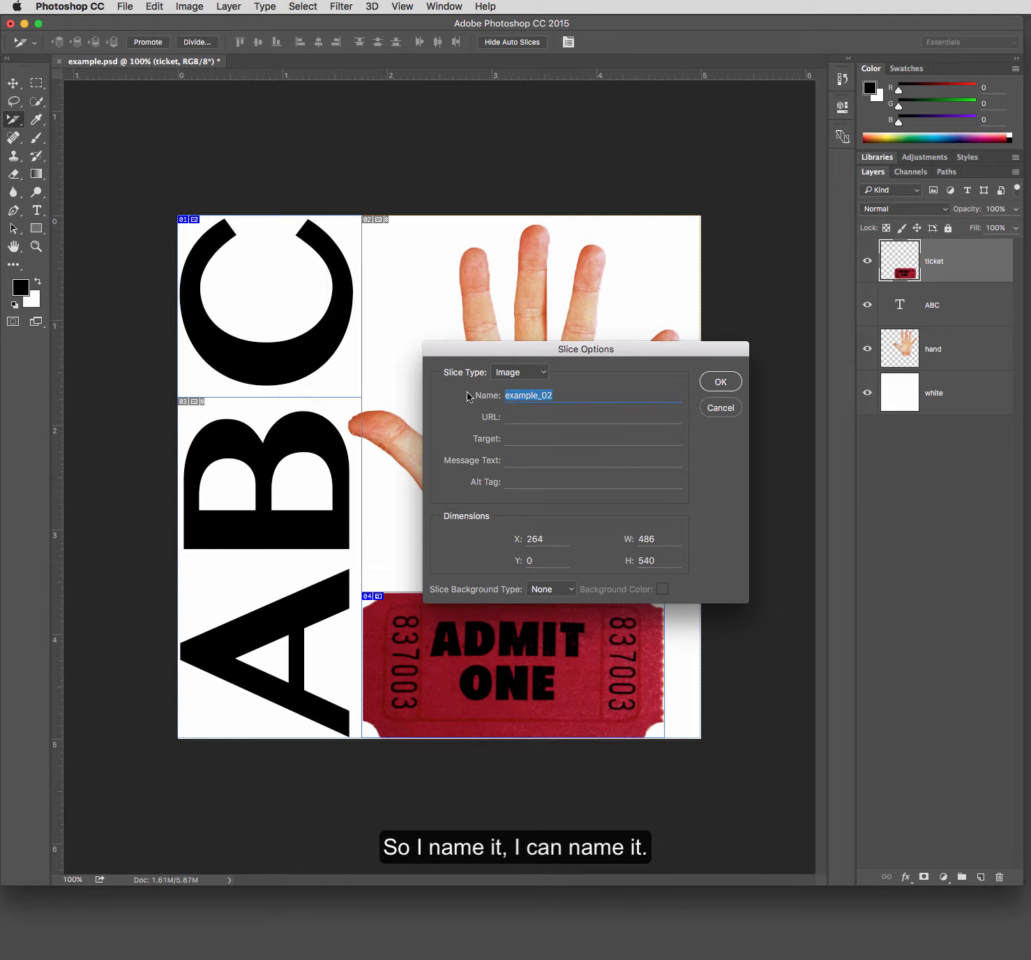
{"action": "type", "text": "Hank"}
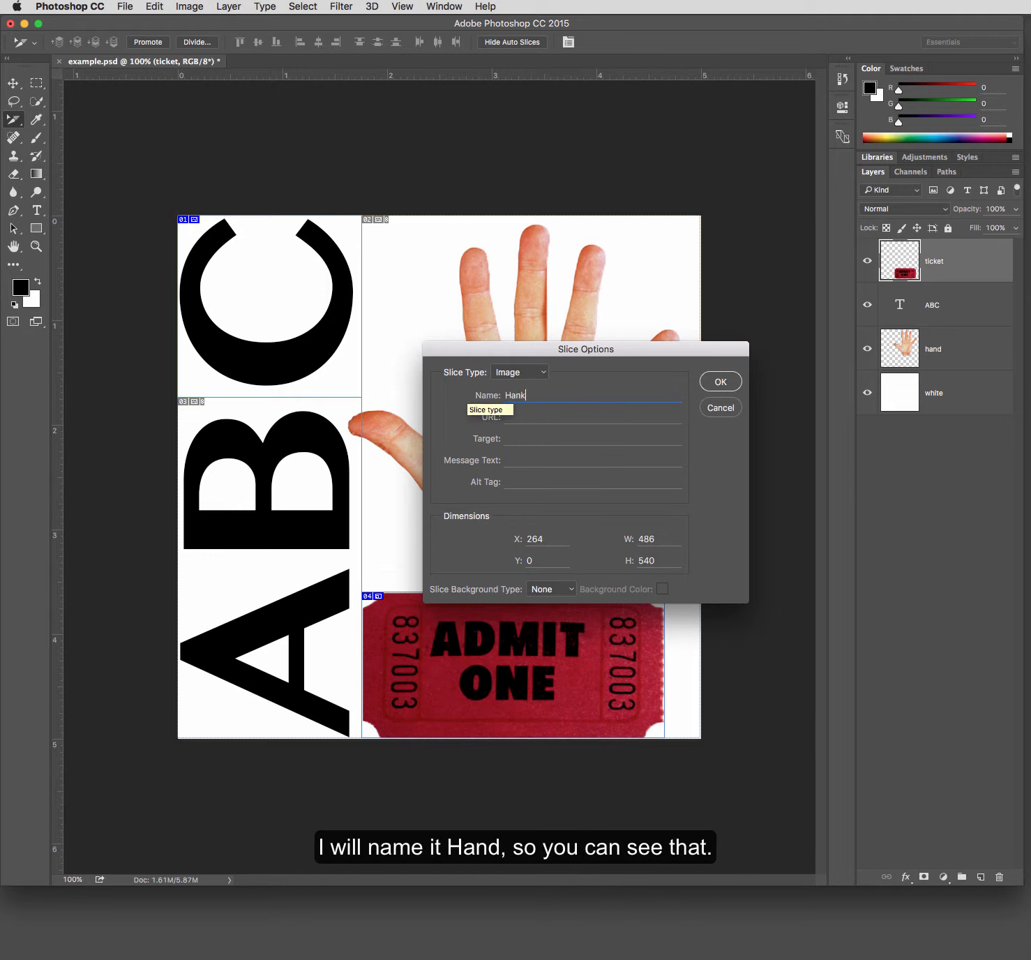
{"action": "left_click", "coordinate": [536, 412]}
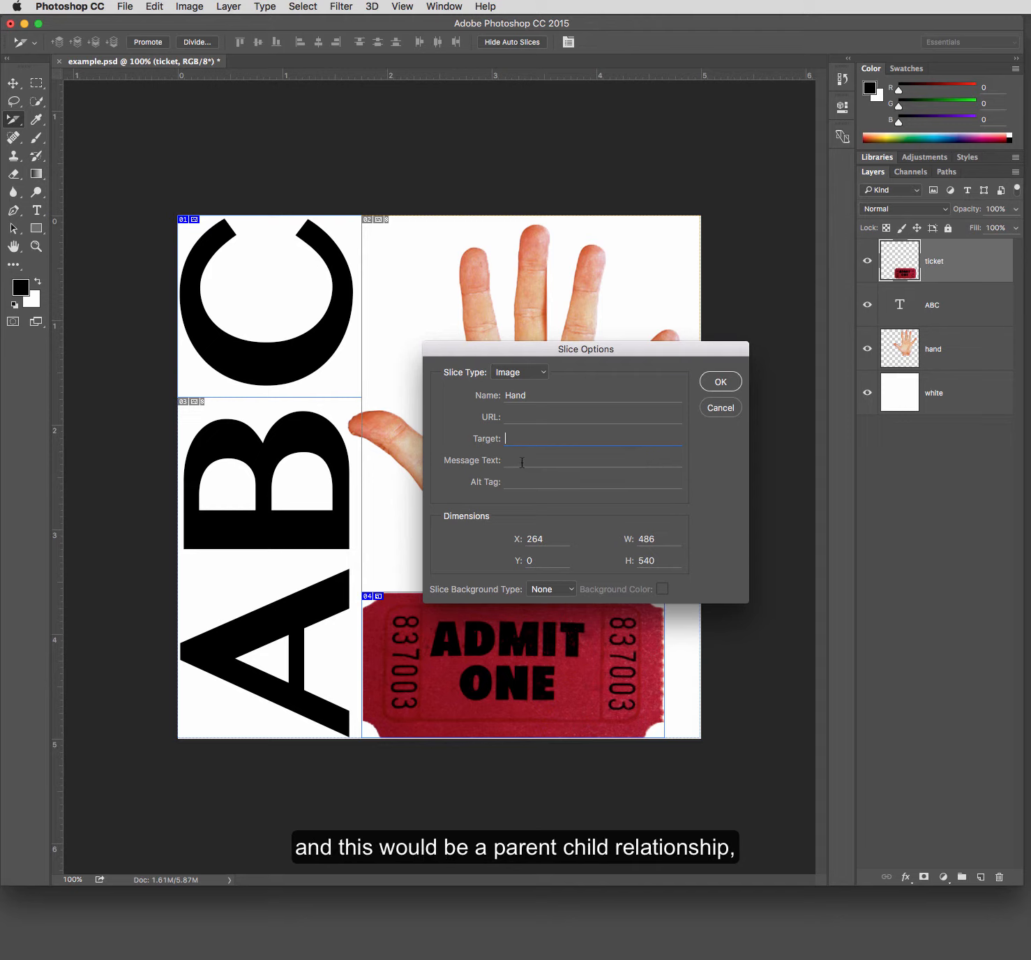
{"action": "left_click", "coordinate": [522, 463]}
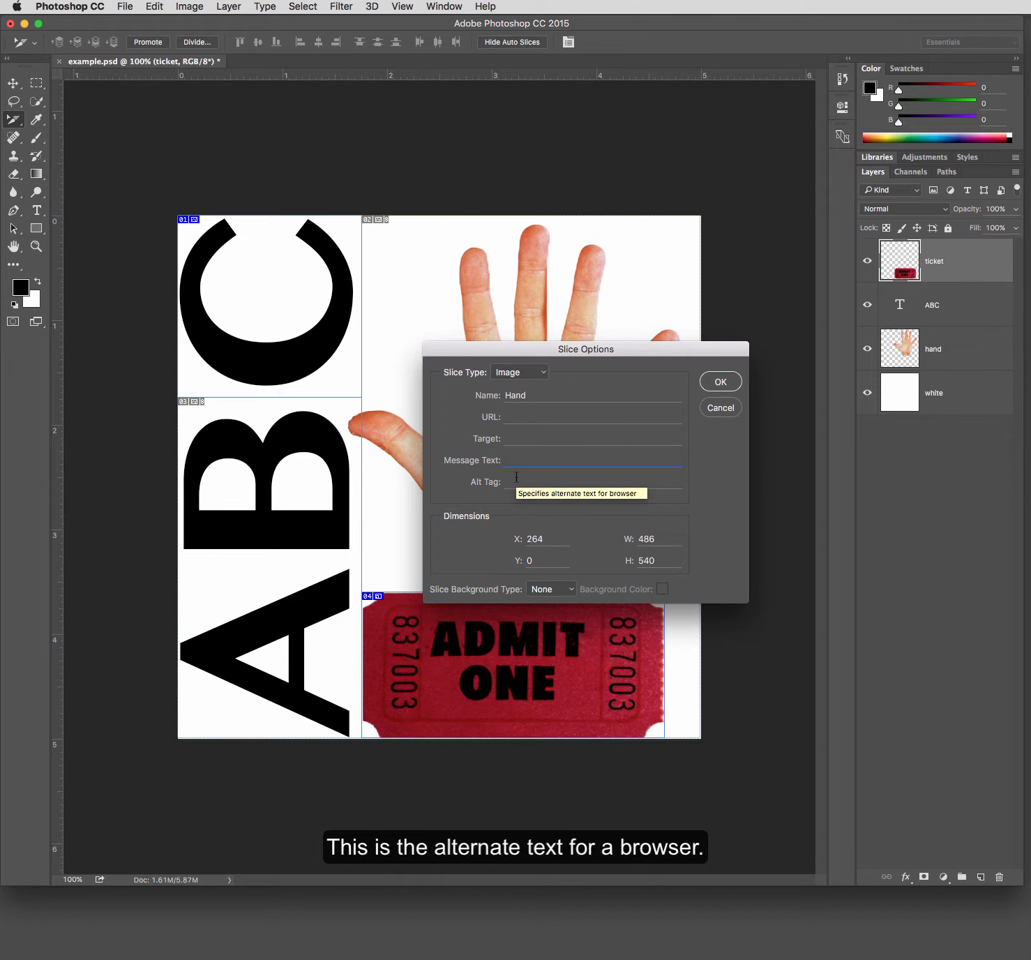
- Examine the Alt Tag and Slice Background Type options for the Hand slice and confirm the Slice Options dialog
{"action": "left_click", "coordinate": [517, 482]}
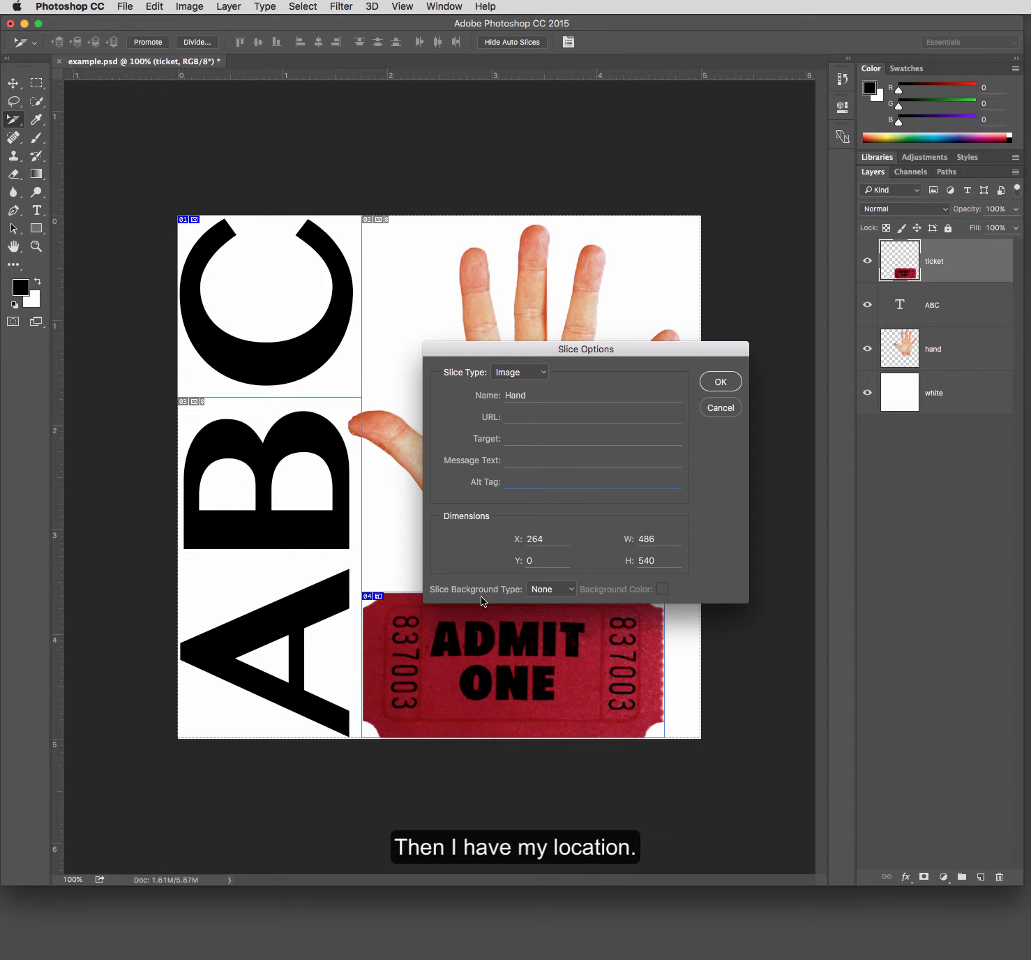
{"action": "left_click", "coordinate": [571, 589]}
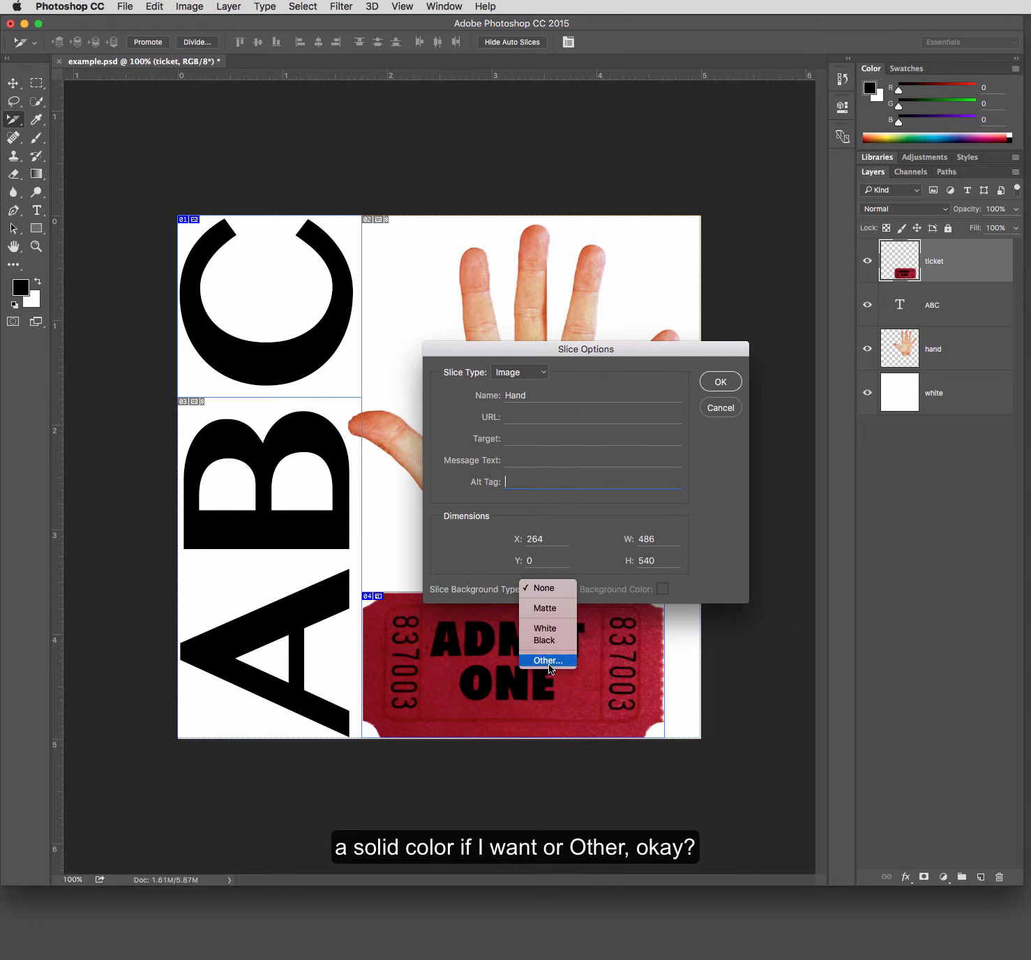
{"action": "left_click", "coordinate": [707, 544]}
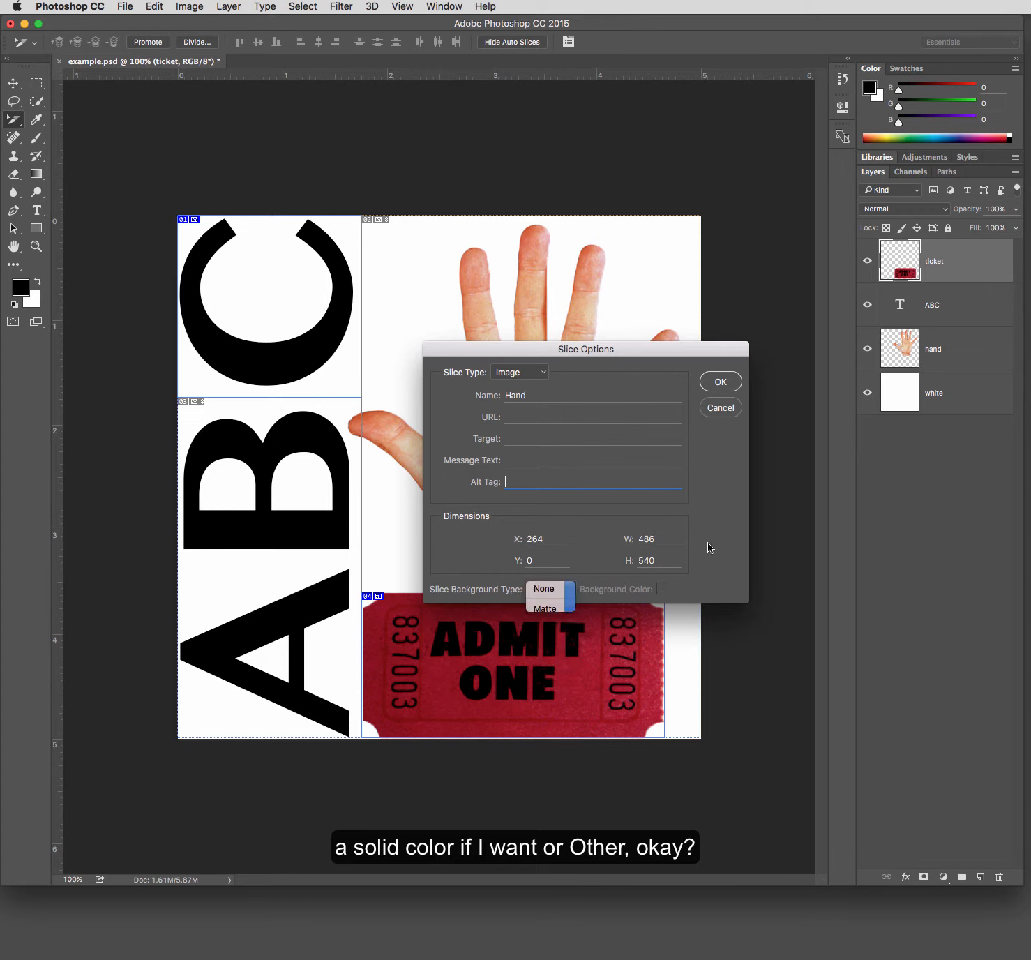
{"action": "left_click", "coordinate": [721, 385]}
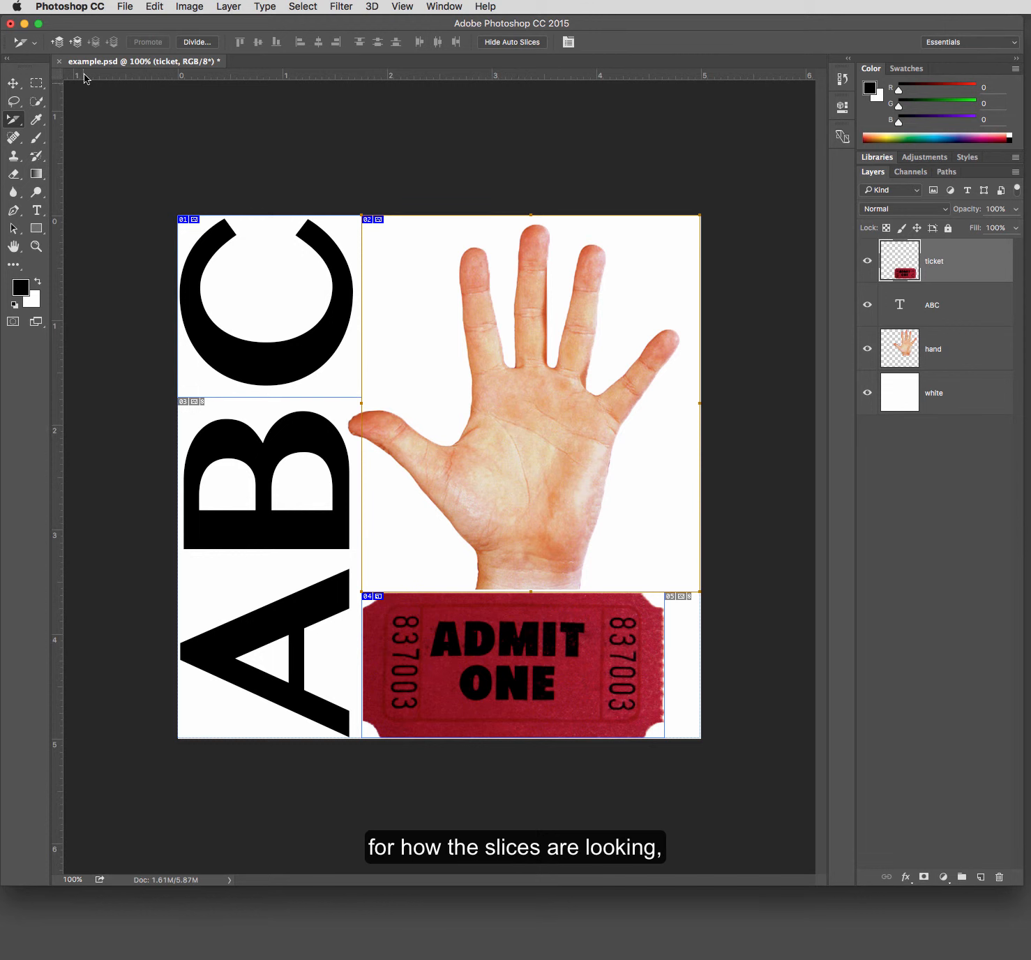
- Open the Guides, Grid & Slices preferences, browse the slice Line Color choices, and cancel without changes
{"action": "left_click", "coordinate": [89, 14]}
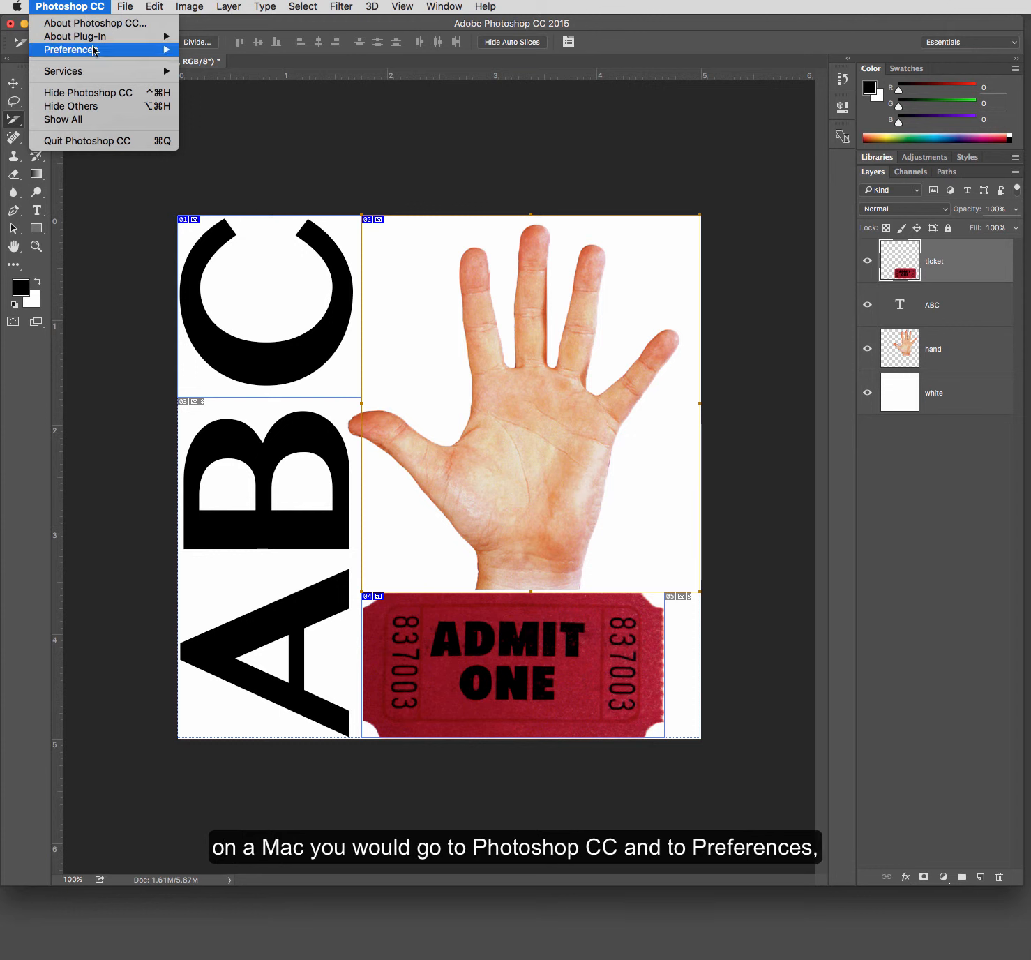
{"action": "mouse_move", "coordinate": [88, 50]}
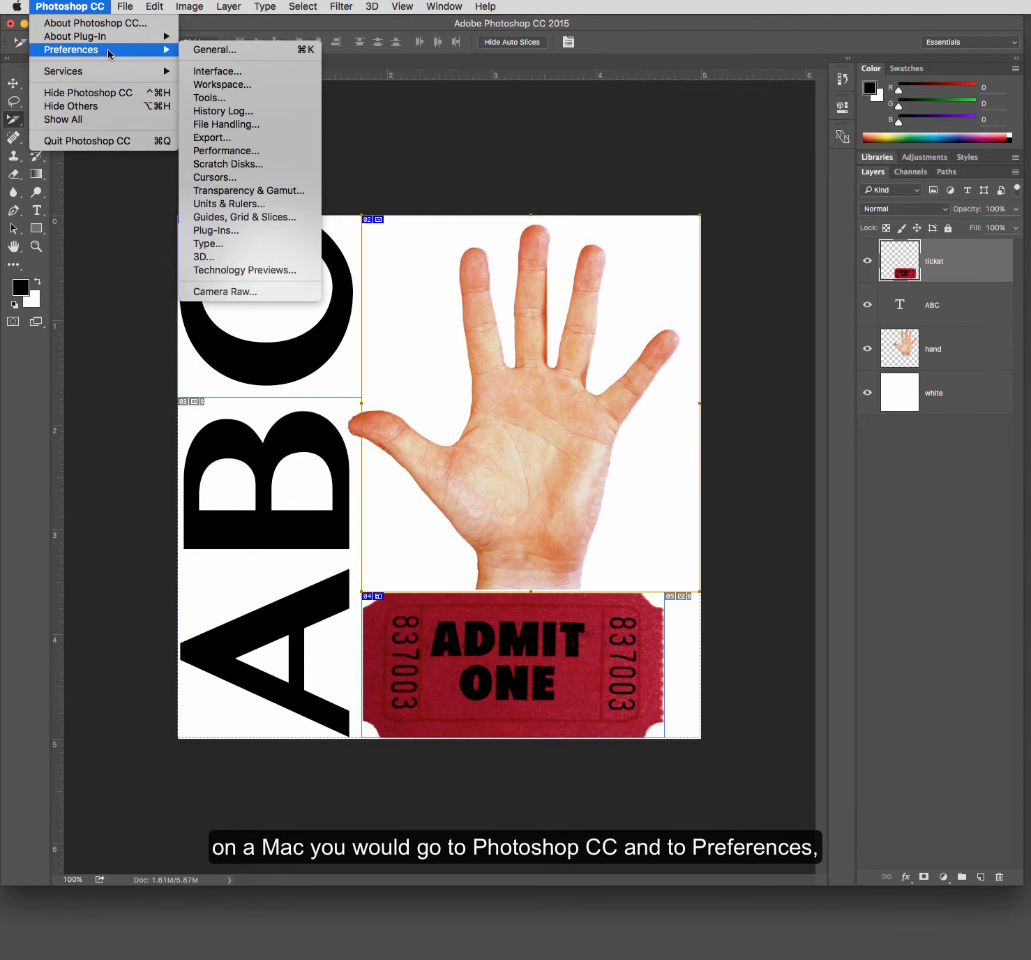
{"action": "left_click", "coordinate": [290, 221]}
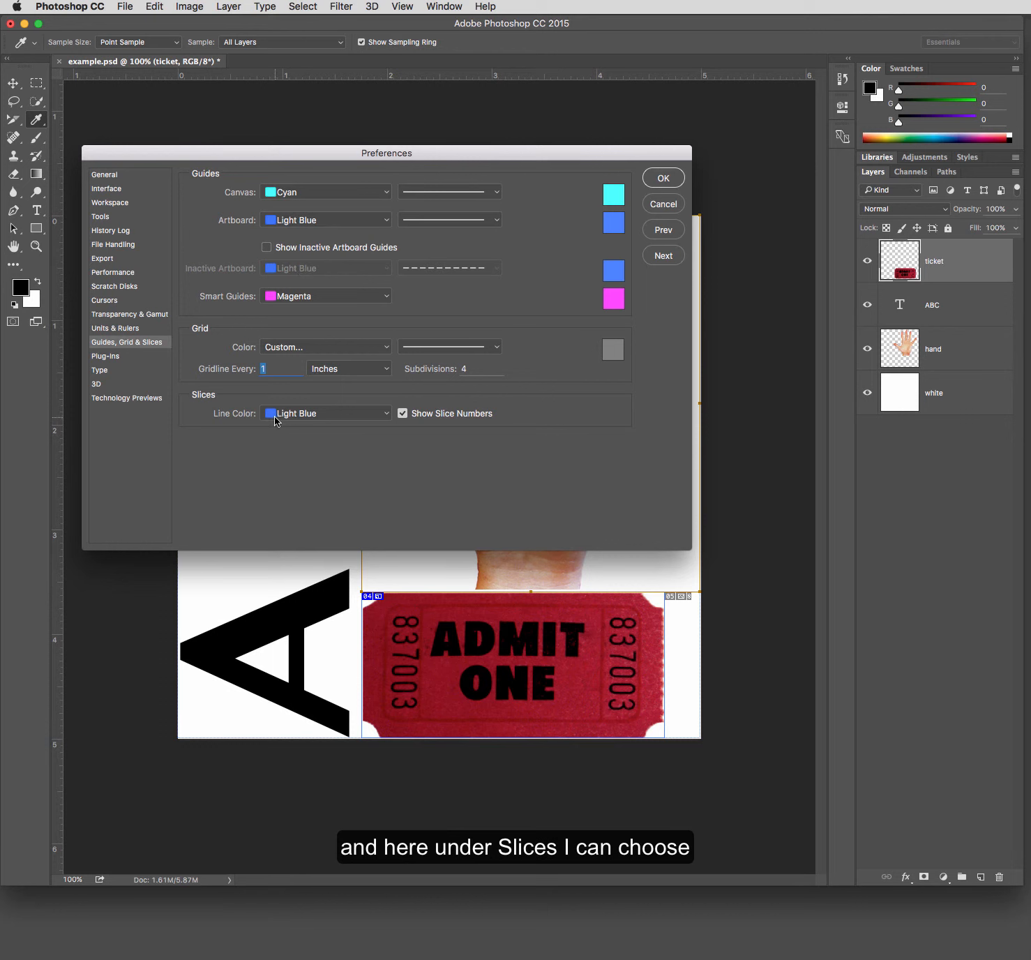
{"action": "left_click", "coordinate": [298, 417]}
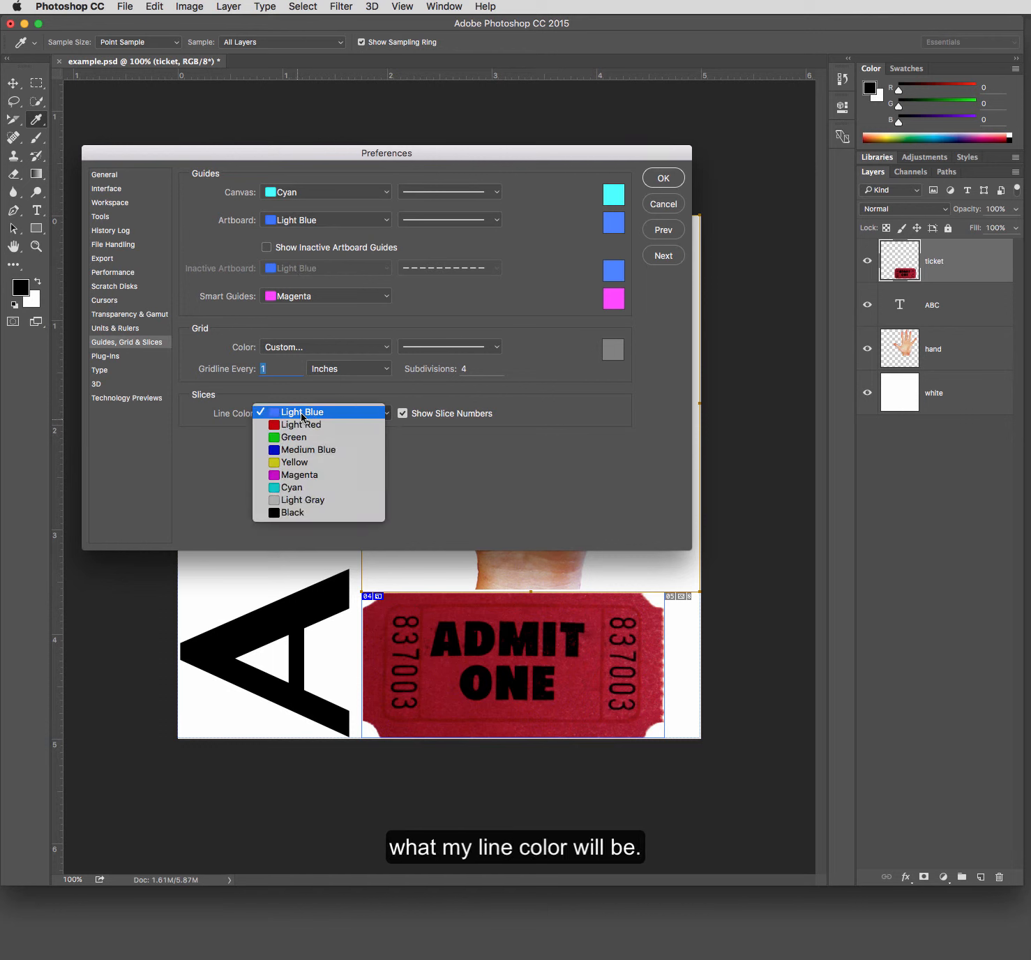
{"action": "left_click", "coordinate": [301, 413]}
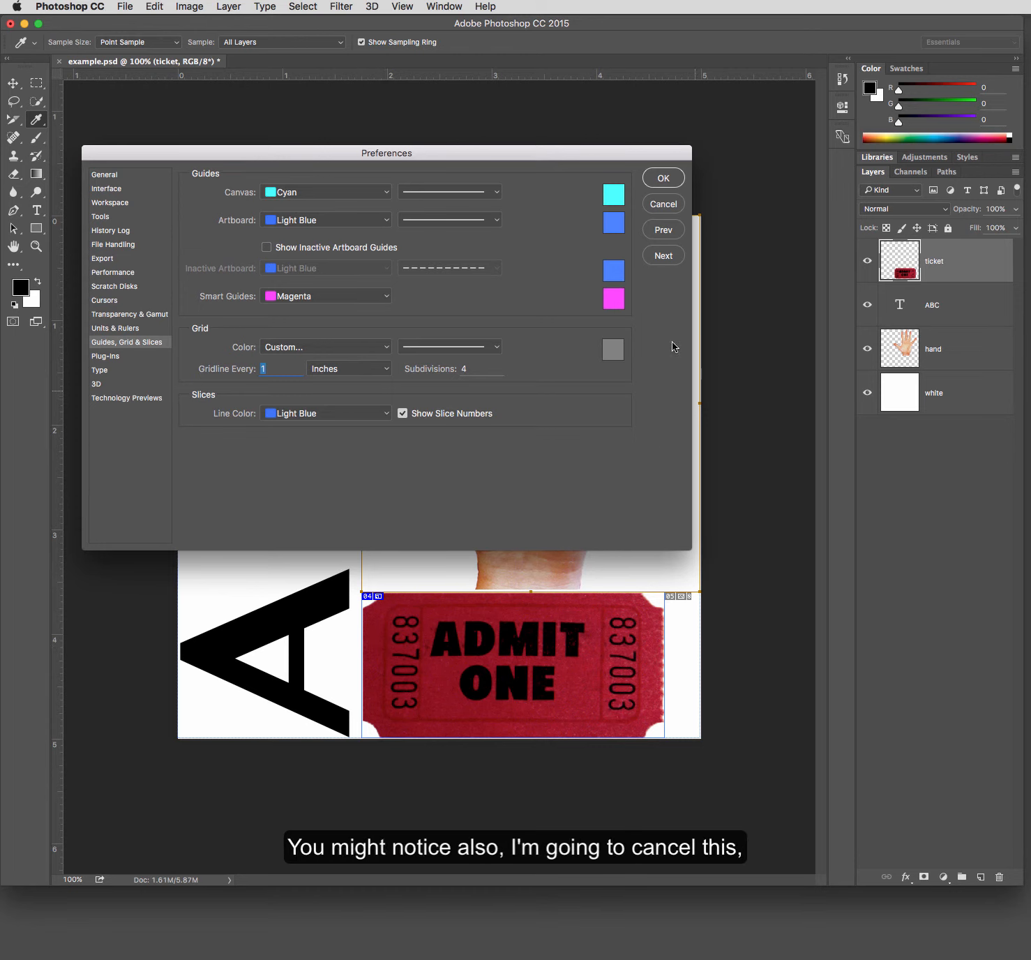
{"action": "left_click", "coordinate": [660, 209]}
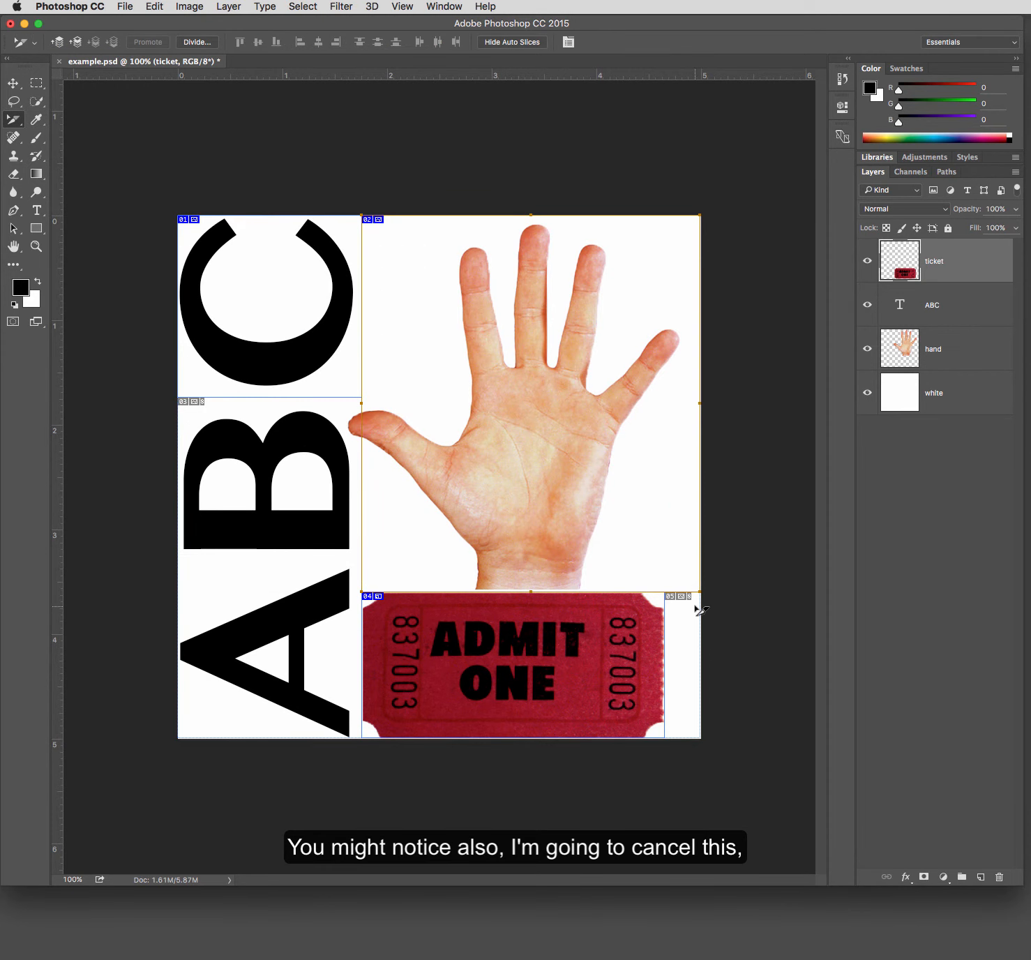